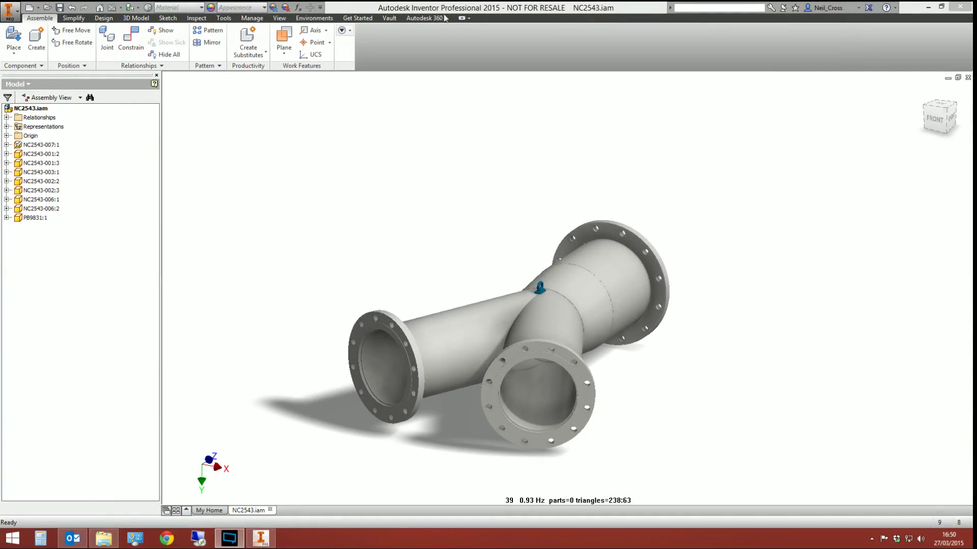
# Step: Pan and orbit the tee assembly to a more side-on viewing angle
pyautogui.scroll(3, 505, 389)
pyautogui.scroll(2, 505, 390)
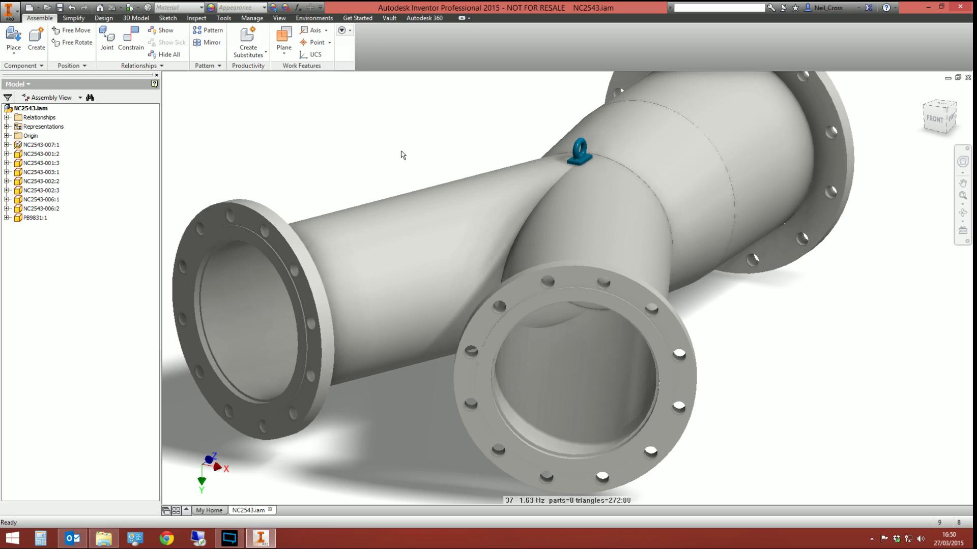
pyautogui.press('F6')
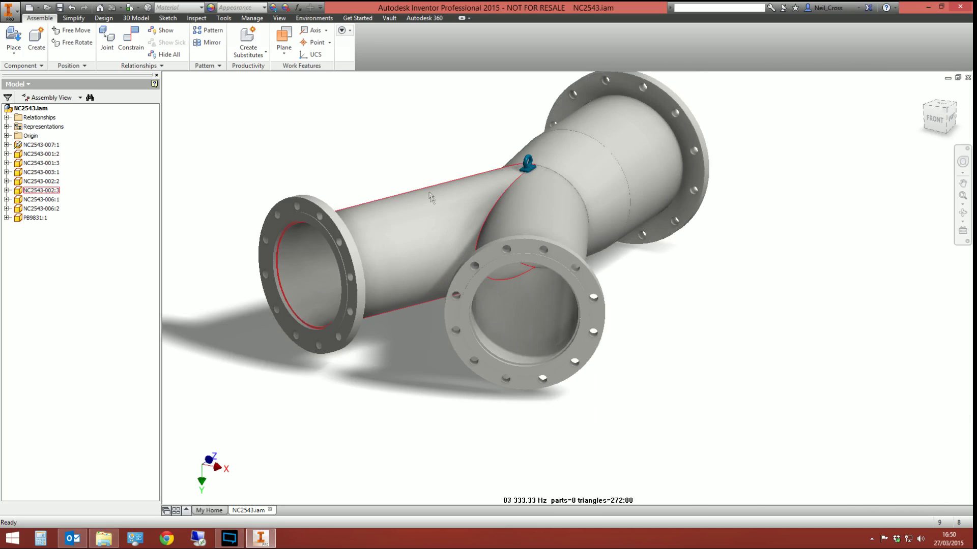
pyautogui.moveTo(544, 218); pyautogui.dragTo(582, 272, button='middle')
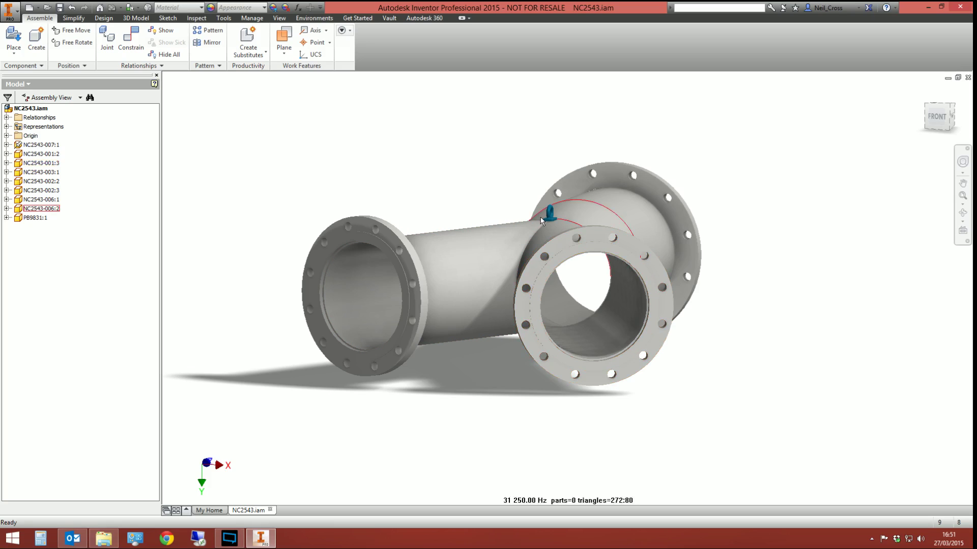
pyautogui.press('F4')
pyautogui.moveTo(598, 277); pyautogui.dragTo(559, 265)
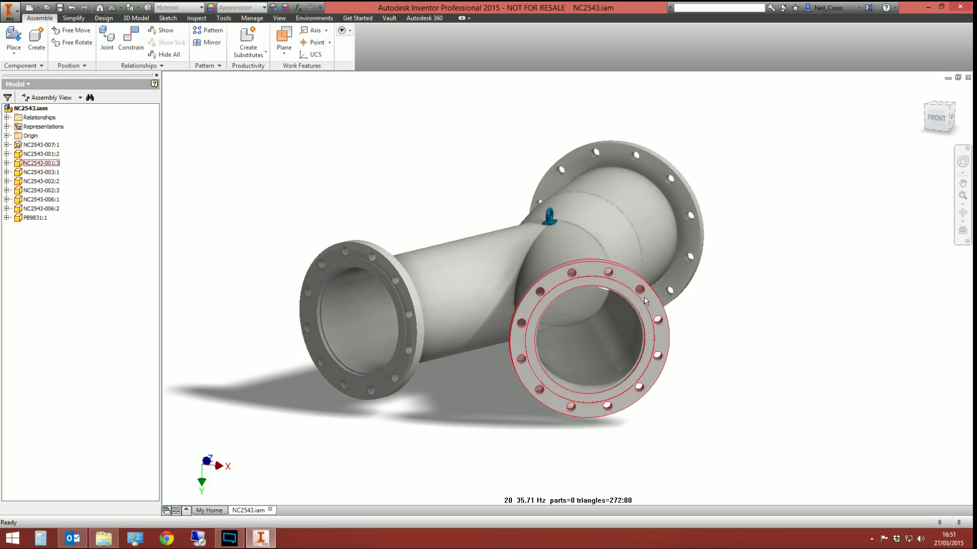
pyautogui.press('F4')
pyautogui.moveTo(580, 218); pyautogui.dragTo(552, 230)
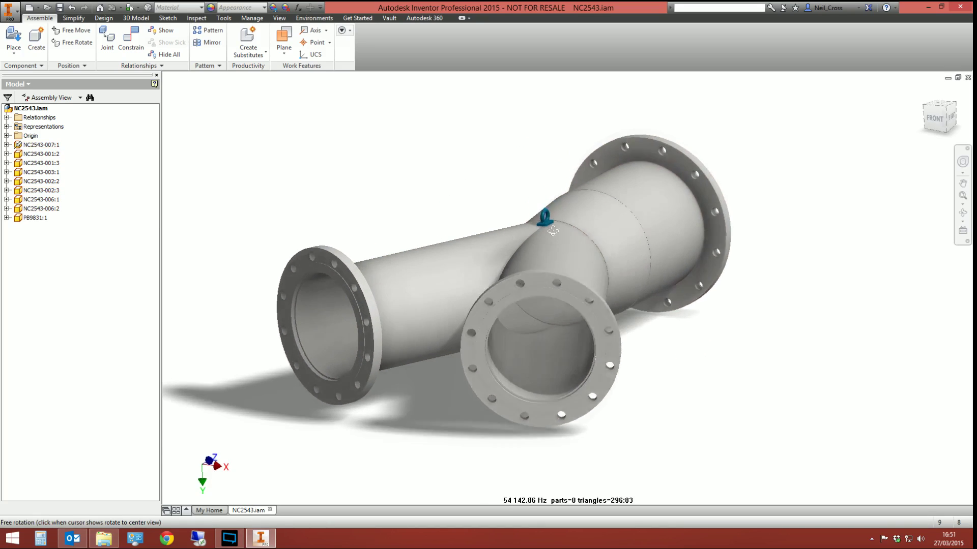
pyautogui.scroll(5, 530, 219)
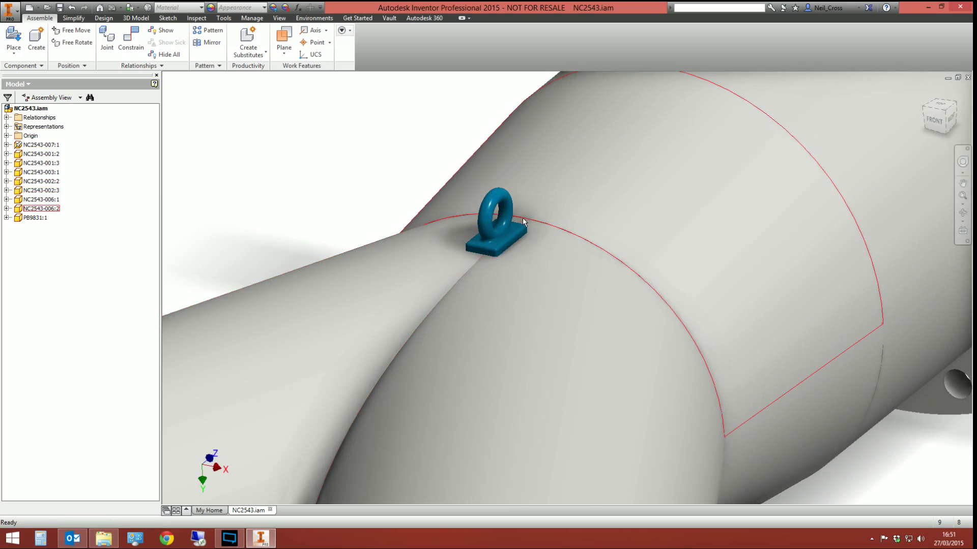
pyautogui.scroll(-5, 523, 218)
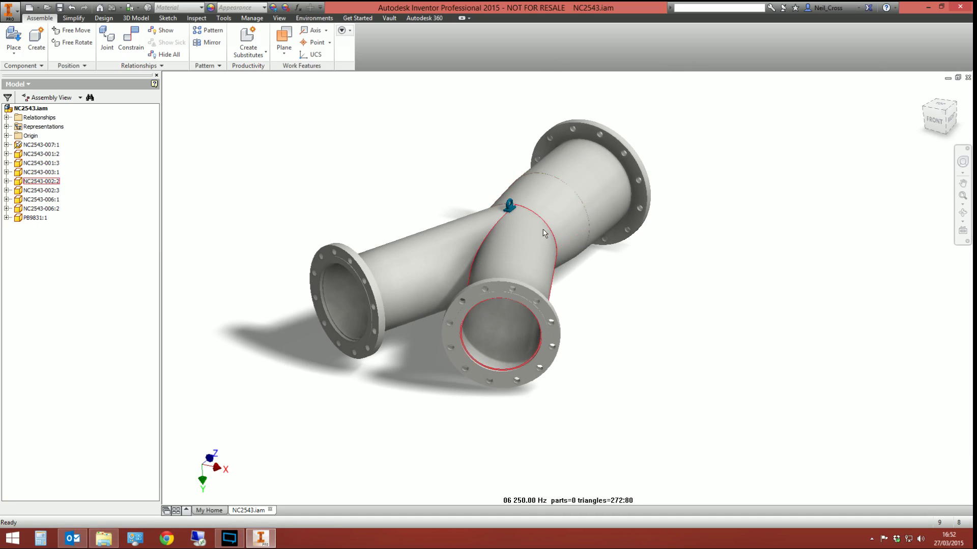
pyautogui.keyDown('shift'); pyautogui.moveTo(514, 221); pyautogui.dragTo(540, 206, button='middle'); pyautogui.keyUp('shift')
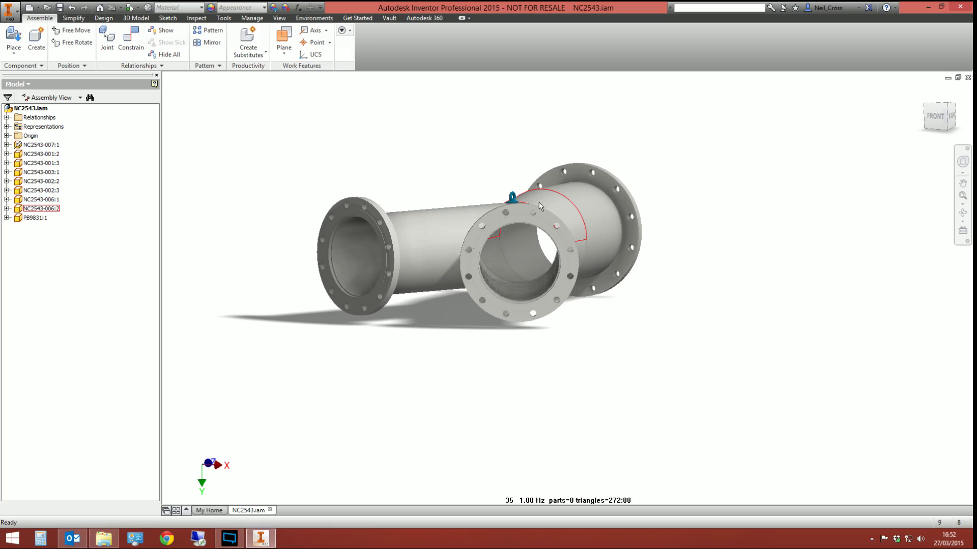
pyautogui.keyDown('shift'); pyautogui.moveTo(523, 219); pyautogui.dragTo(568, 241, button='middle'); pyautogui.keyUp('shift')
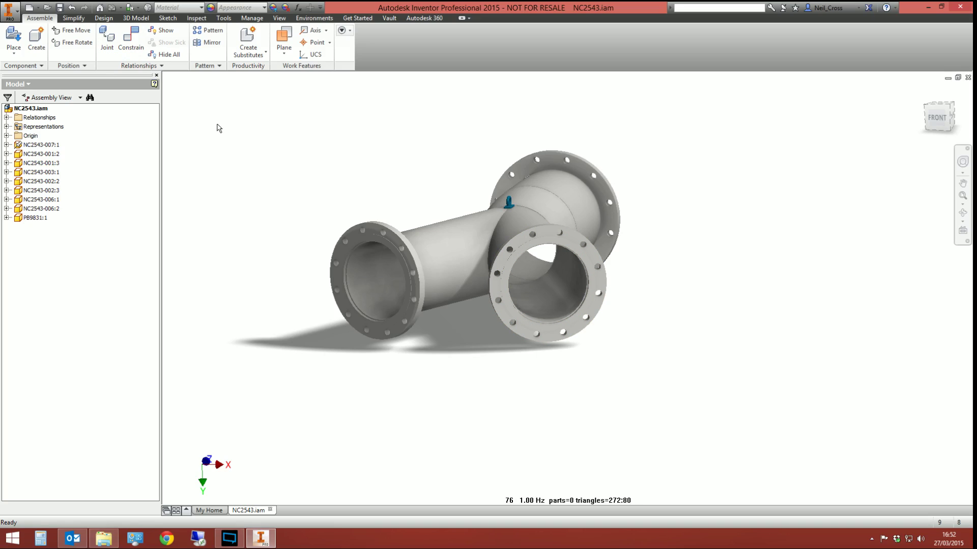
# Step: Define an in-place part named Volume_Calc_Part_Temp with Reference BOM structure
pyautogui.click(37, 38)
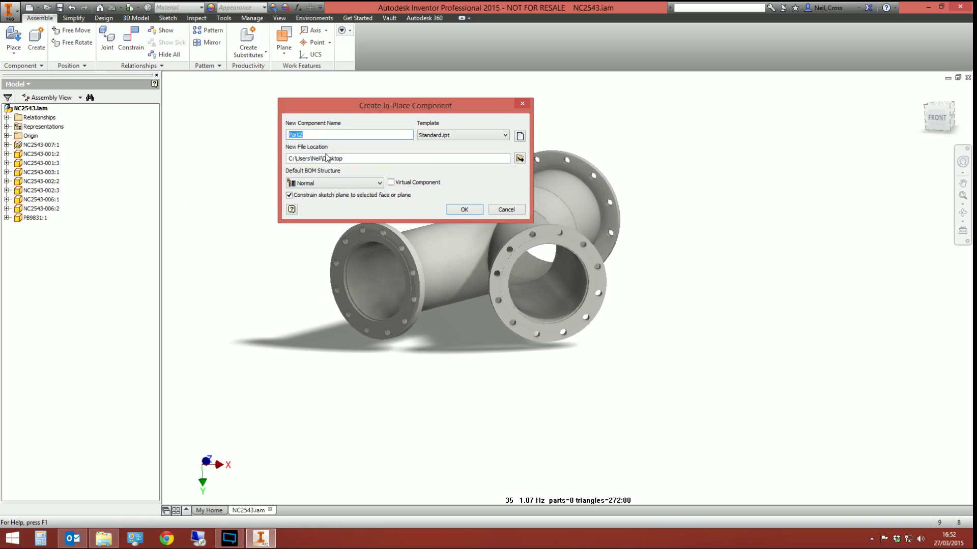
pyautogui.write('Volume_Calc_Part_Temp')
pyautogui.moveTo(360, 158); pyautogui.dragTo(234, 159)
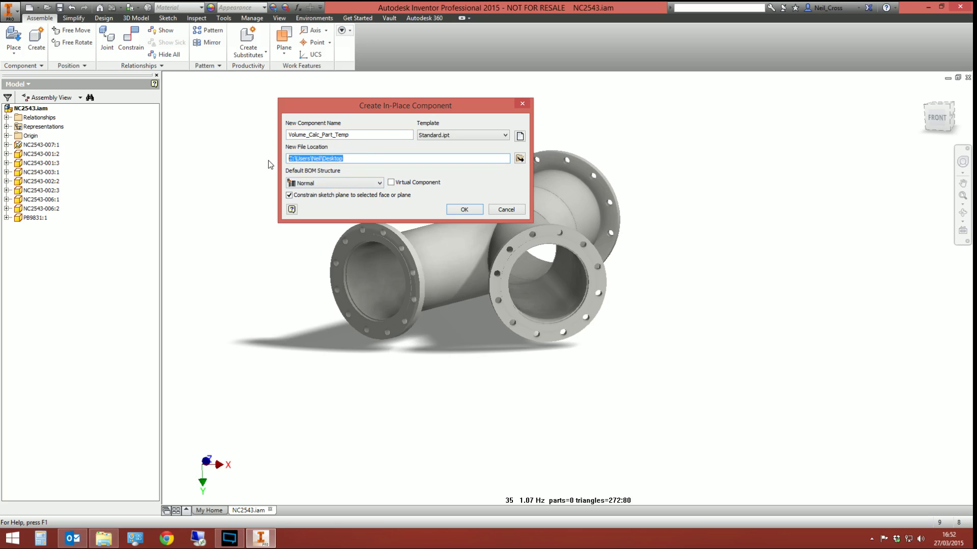
pyautogui.click(328, 183)
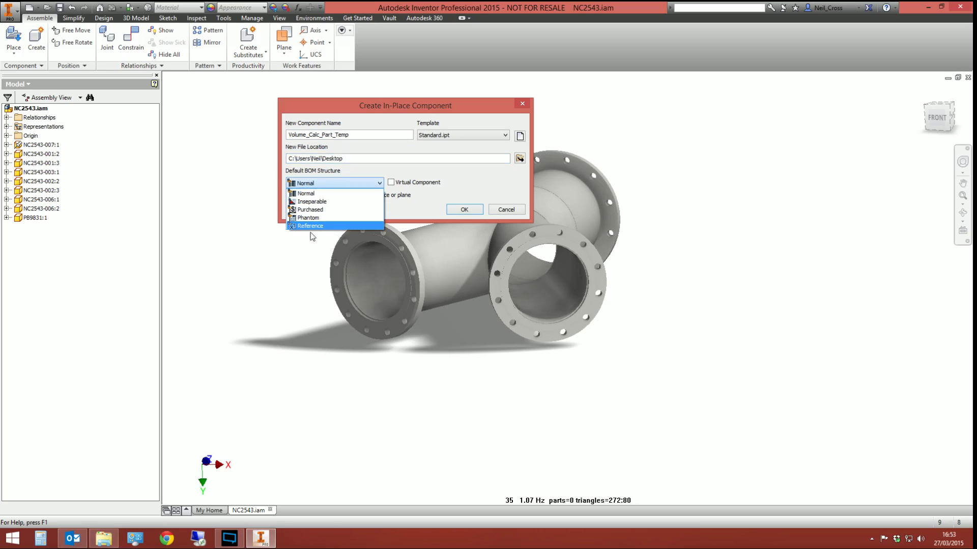
pyautogui.click(311, 225)
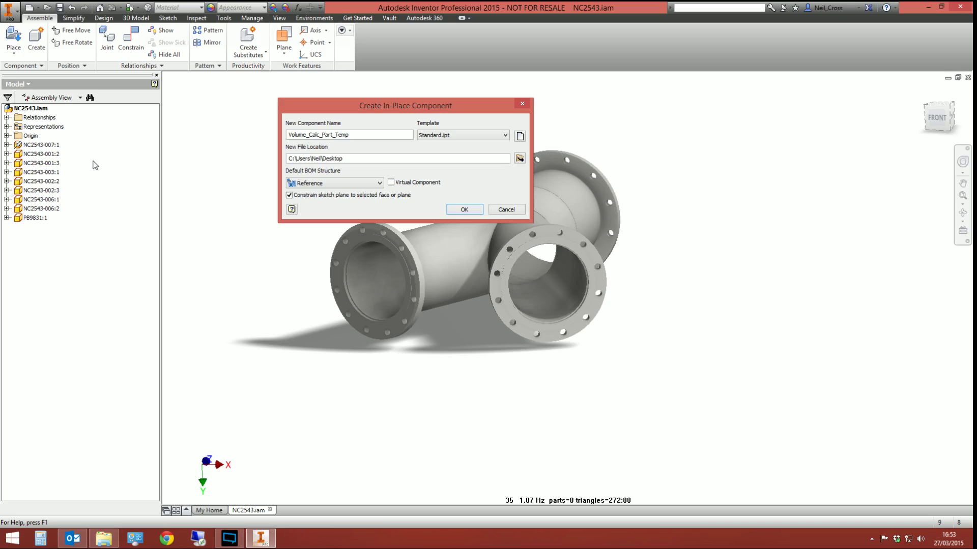
# Step: Place Volume_Calc_Part_Temp in the assembly for editing and pin Copy Object to the main Modify panel
pyautogui.click(476, 209)
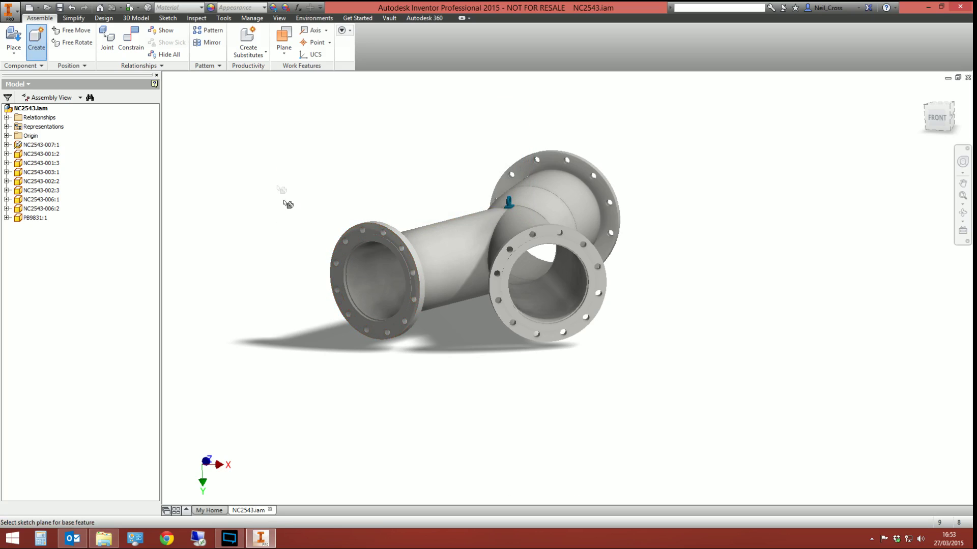
pyautogui.click(359, 177)
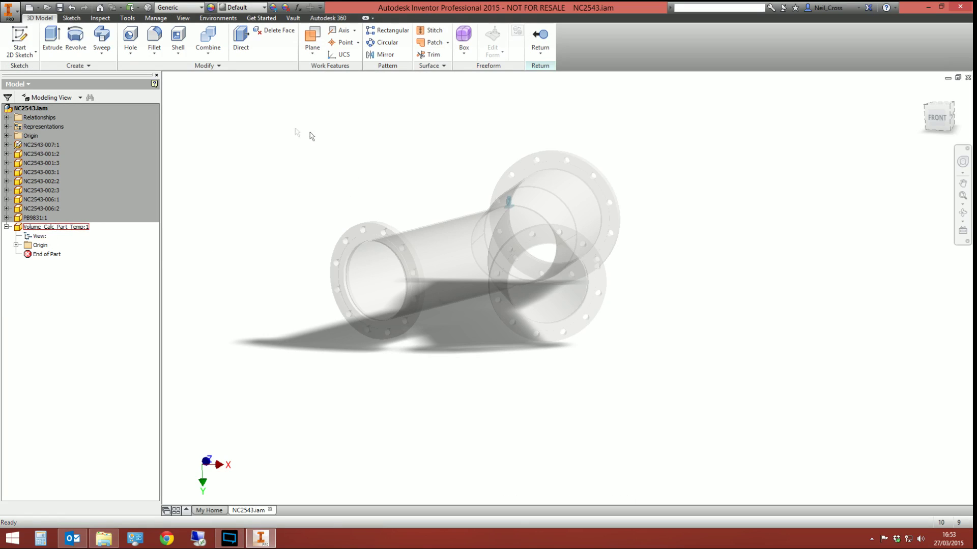
pyautogui.click(207, 66)
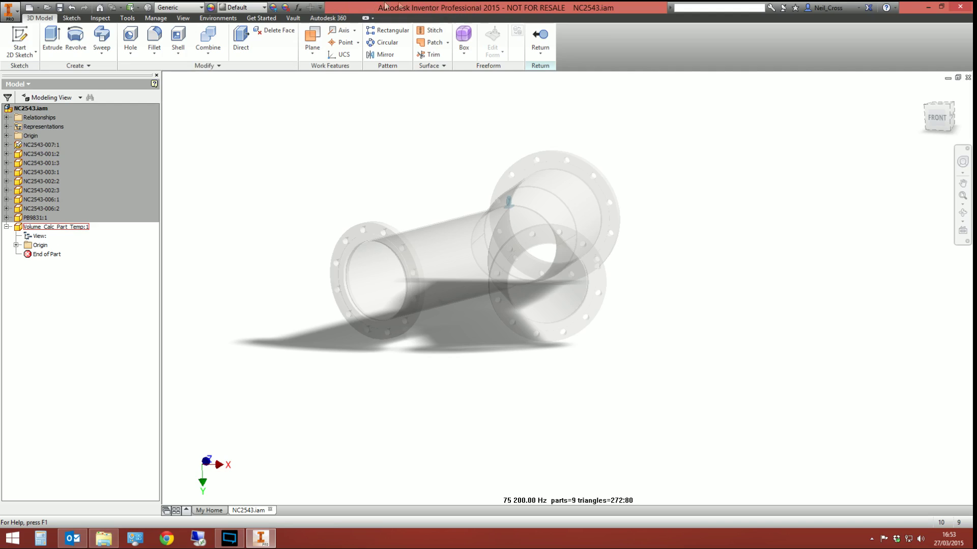
pyautogui.click(208, 66)
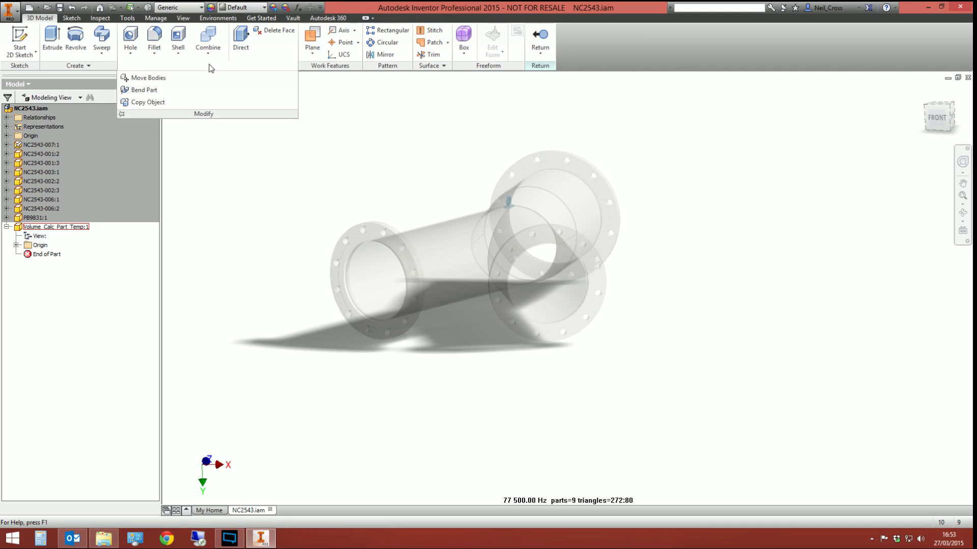
pyautogui.rightClick(135, 103)
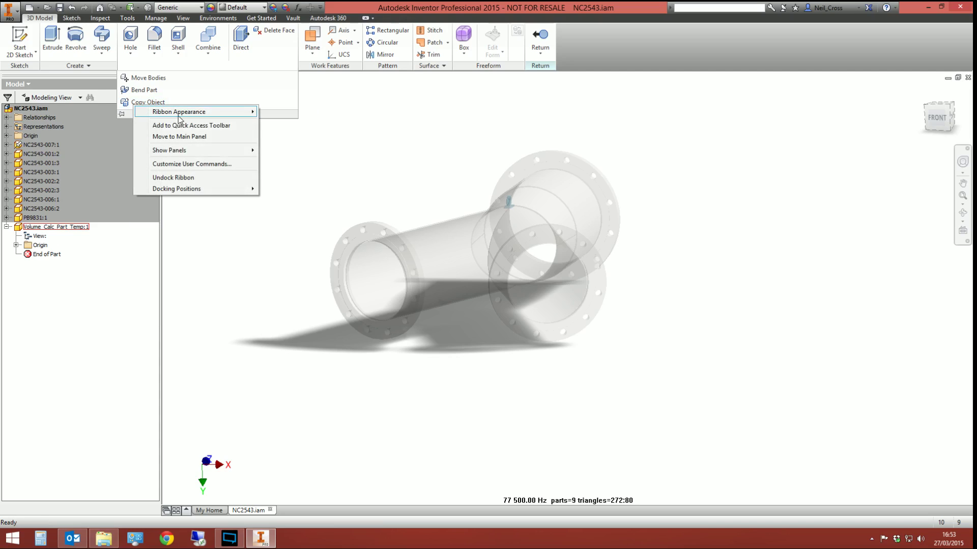
pyautogui.click(182, 136)
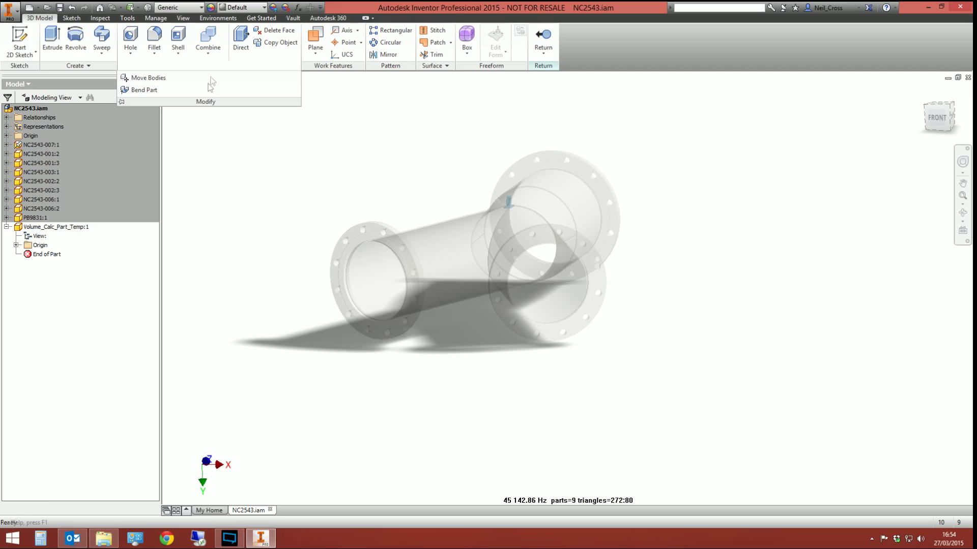
# Step: Start an associative Face-mode Copy Object with surface output, picking the straight pipe's bore face
pyautogui.click(279, 42)
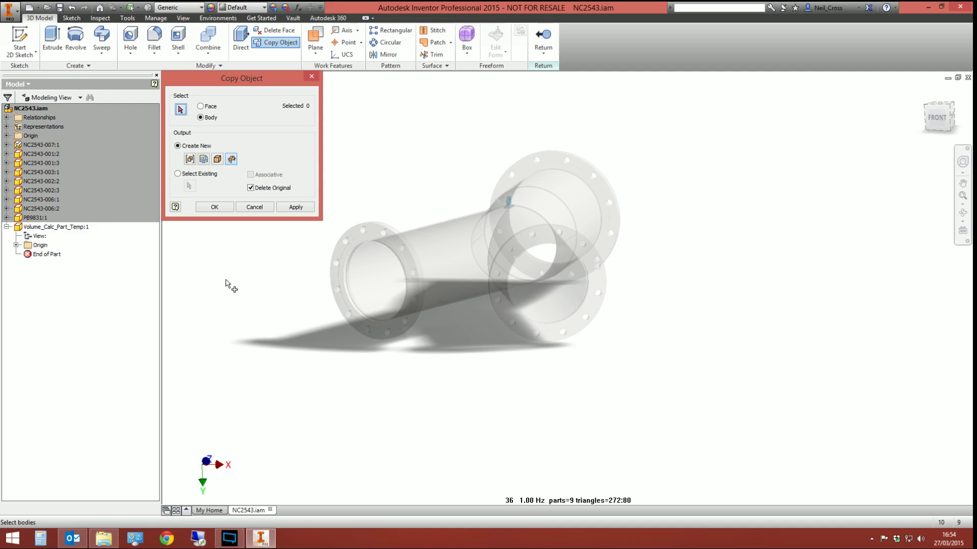
pyautogui.click(206, 107)
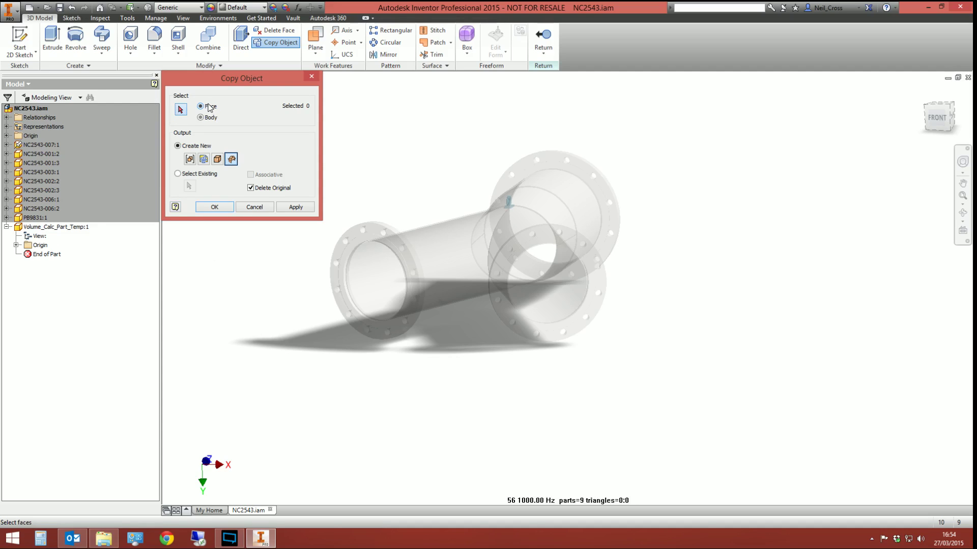
pyautogui.click(218, 160)
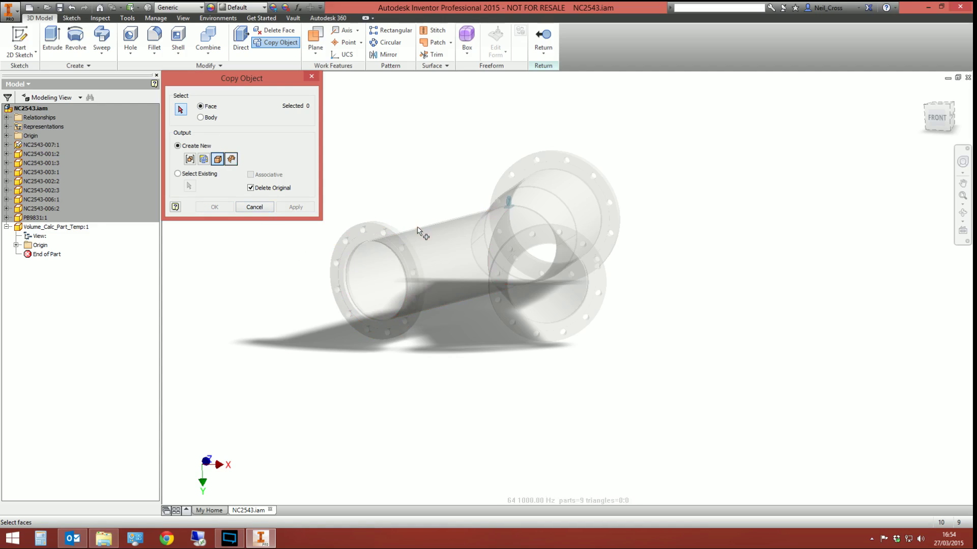
pyautogui.click(356, 285)
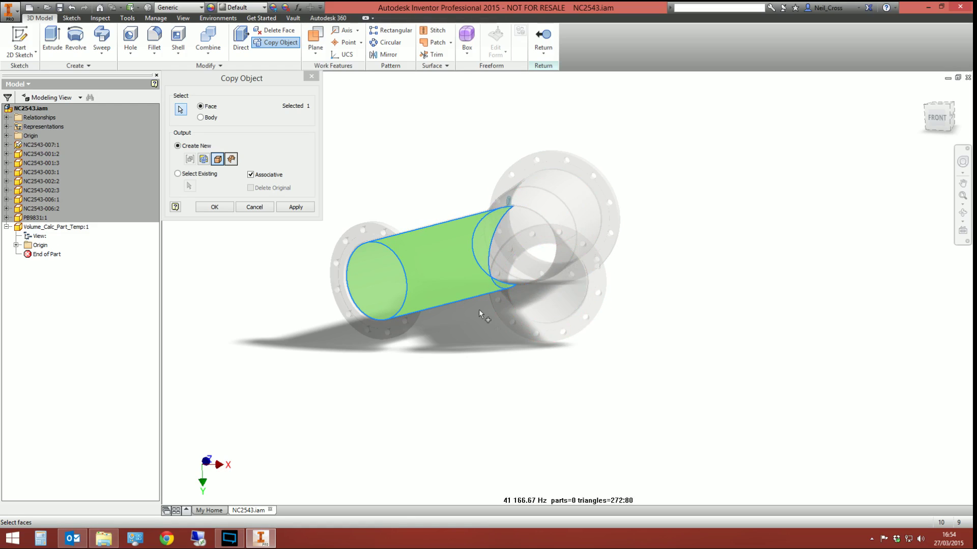
# Step: Orbit around the tee and add four more inner bore faces, five across all branches
pyautogui.press('F4')
pyautogui.moveTo(465, 265); pyautogui.dragTo(468, 288)
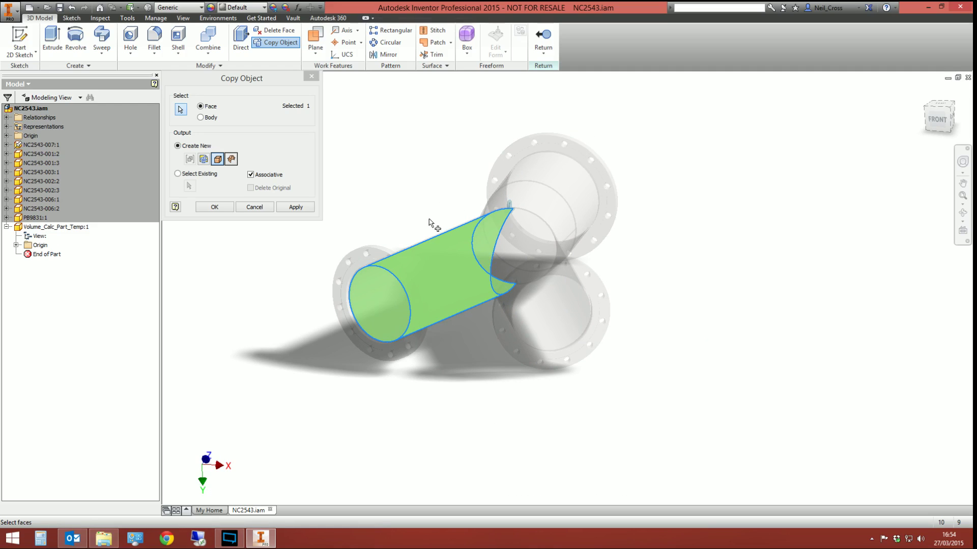
pyautogui.click(571, 329)
pyautogui.press('F4')
pyautogui.moveTo(571, 329); pyautogui.dragTo(611, 279)
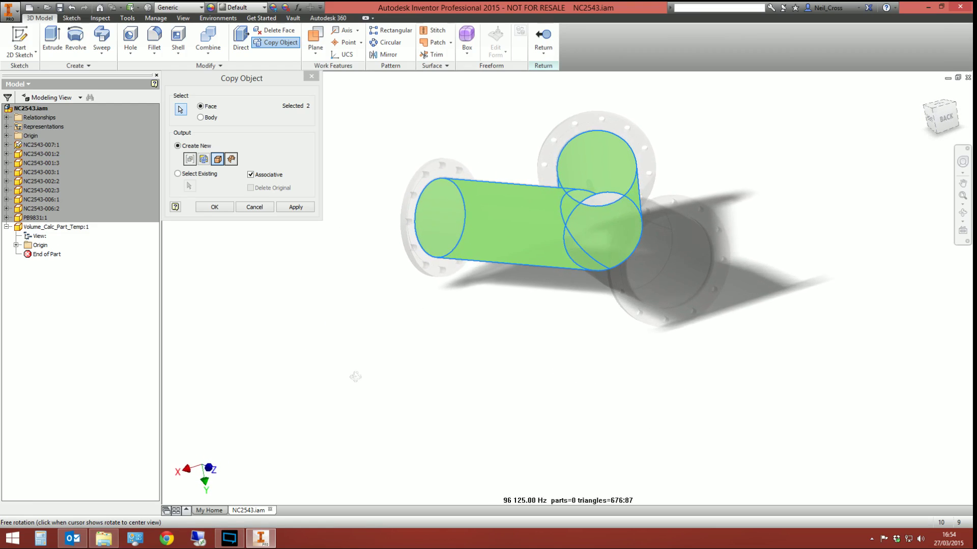
pyautogui.click(659, 252)
pyautogui.press('F4')
pyautogui.moveTo(660, 253); pyautogui.dragTo(657, 275)
pyautogui.click(636, 229)
pyautogui.press('F4')
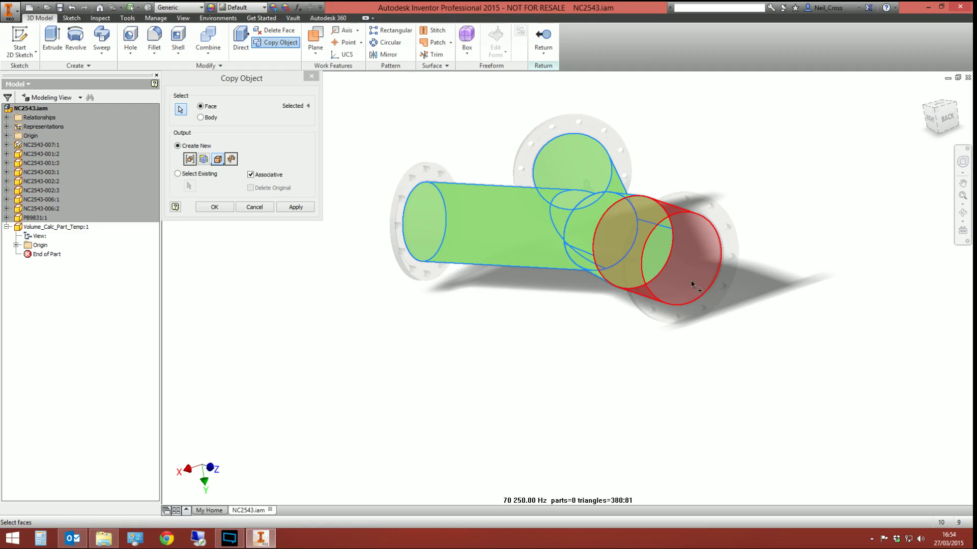
pyautogui.click(696, 288)
pyautogui.press('F4')
pyautogui.moveTo(595, 270); pyautogui.dragTo(586, 245)
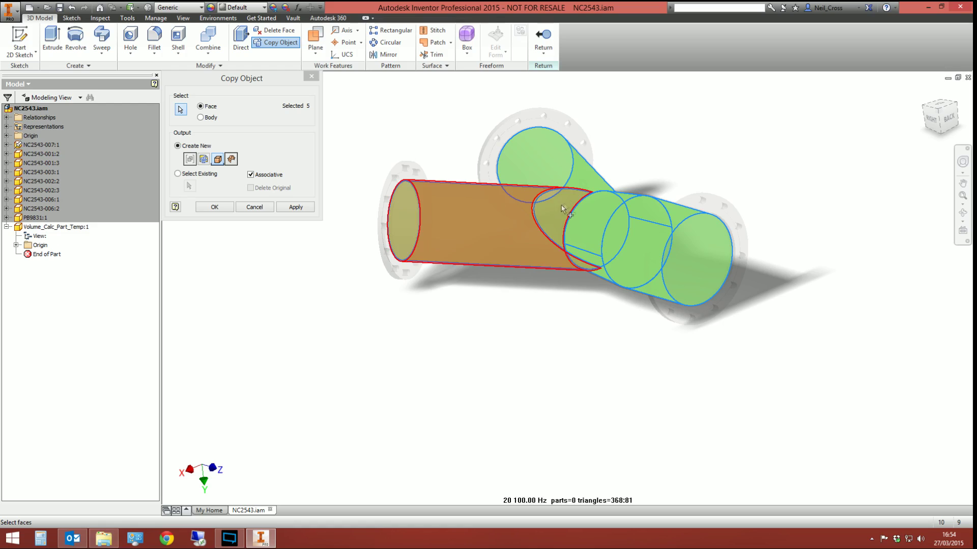
# Step: Zoom and pan over the selected bore faces, then orbit to a new isometric view
pyautogui.scroll(-5, 582, 205)
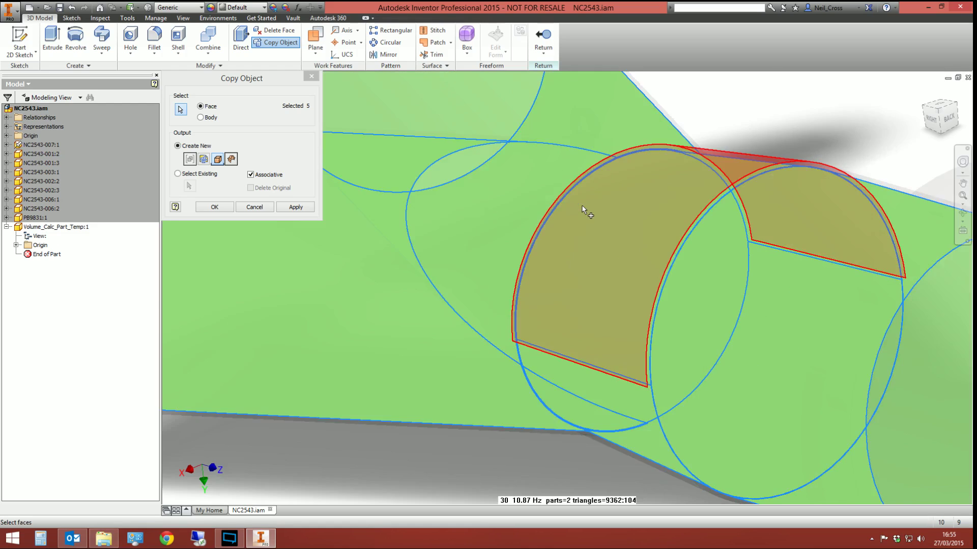
pyautogui.scroll(2, 590, 231)
pyautogui.scroll(-6, 611, 214)
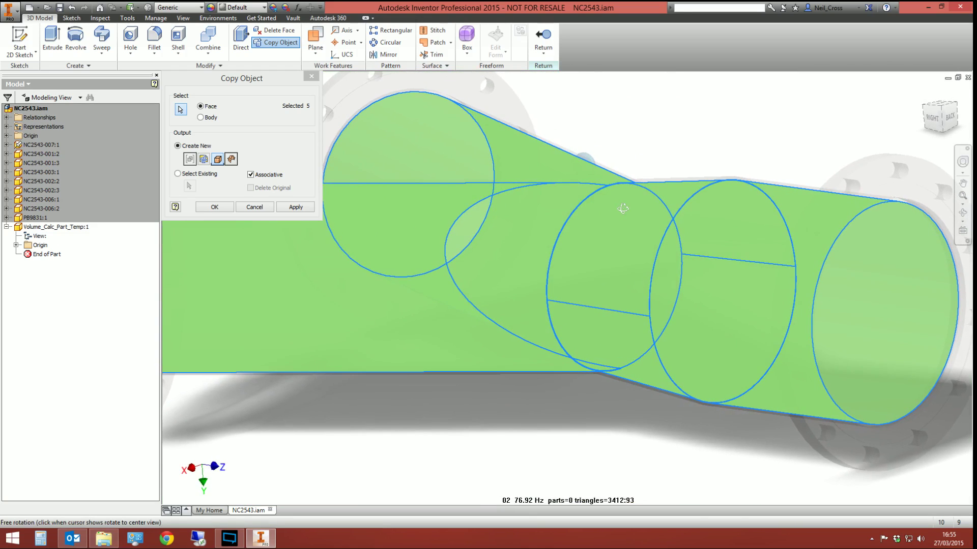
pyautogui.scroll(-3, 631, 192)
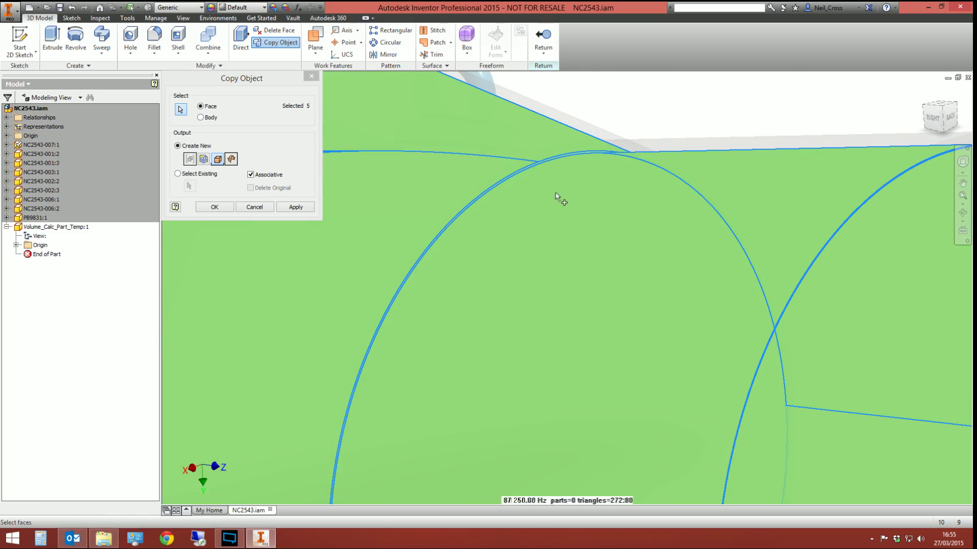
pyautogui.moveTo(588, 179); pyautogui.dragTo(660, 164, button='middle')
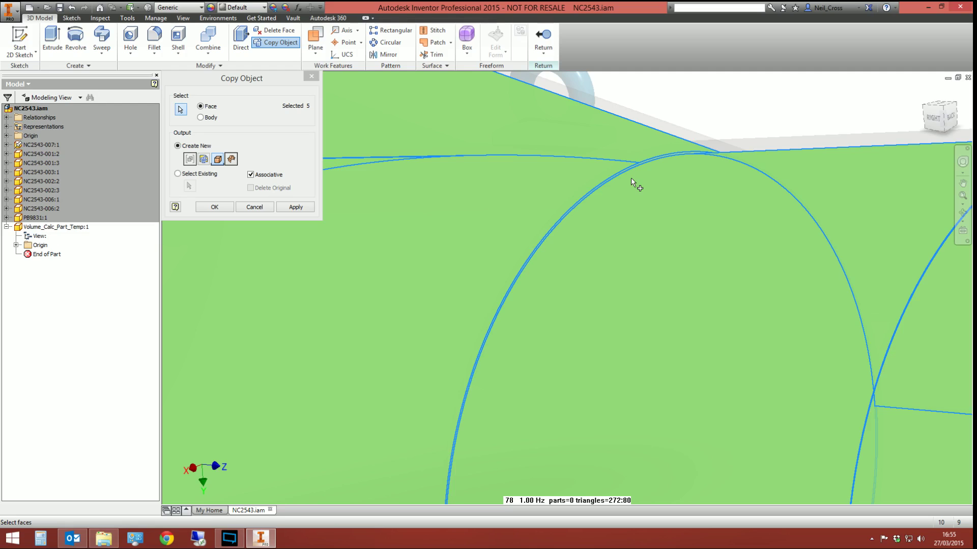
pyautogui.scroll(-10, 655, 167)
pyautogui.press('F4')
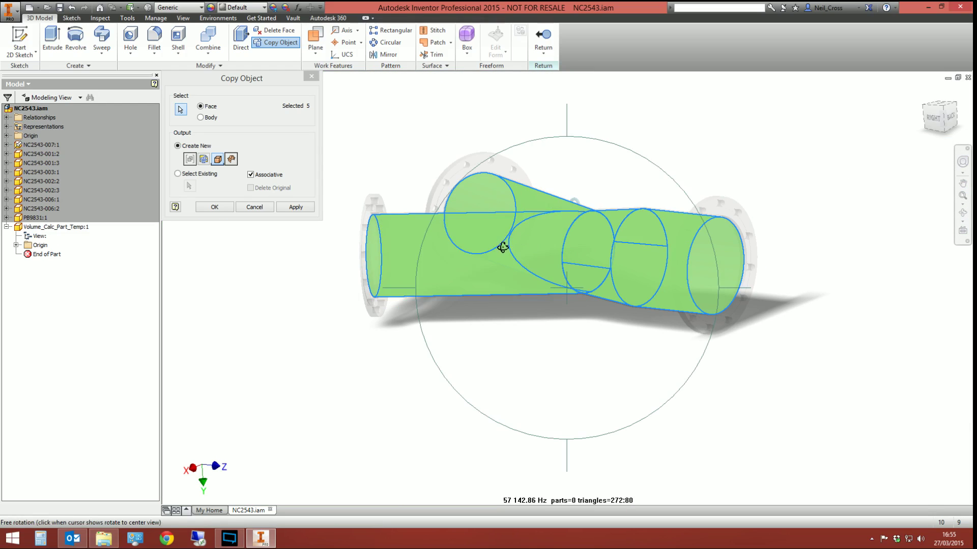
pyautogui.moveTo(503, 247); pyautogui.dragTo(647, 284)
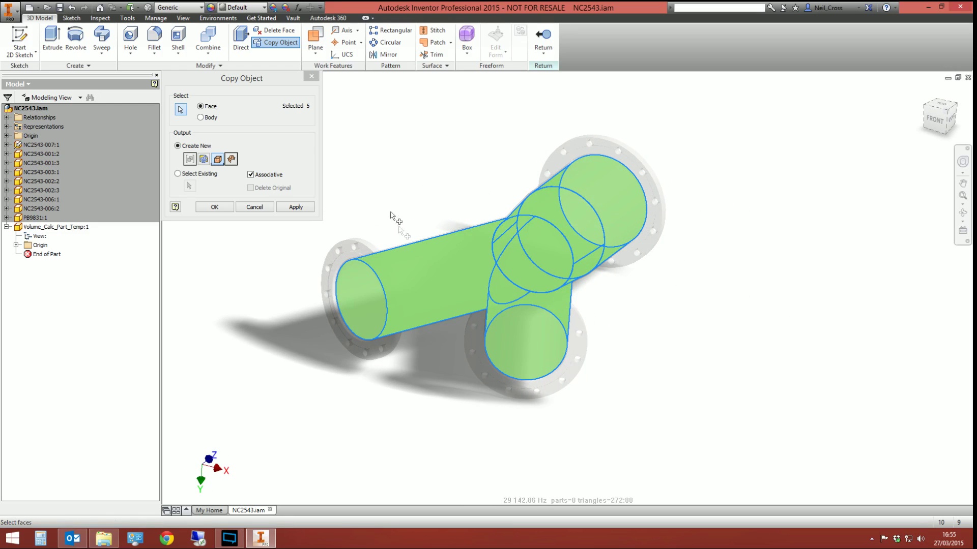
# Step: Switch Copy Object to Body selection and start picking the pipe bodies
pyautogui.click(209, 117)
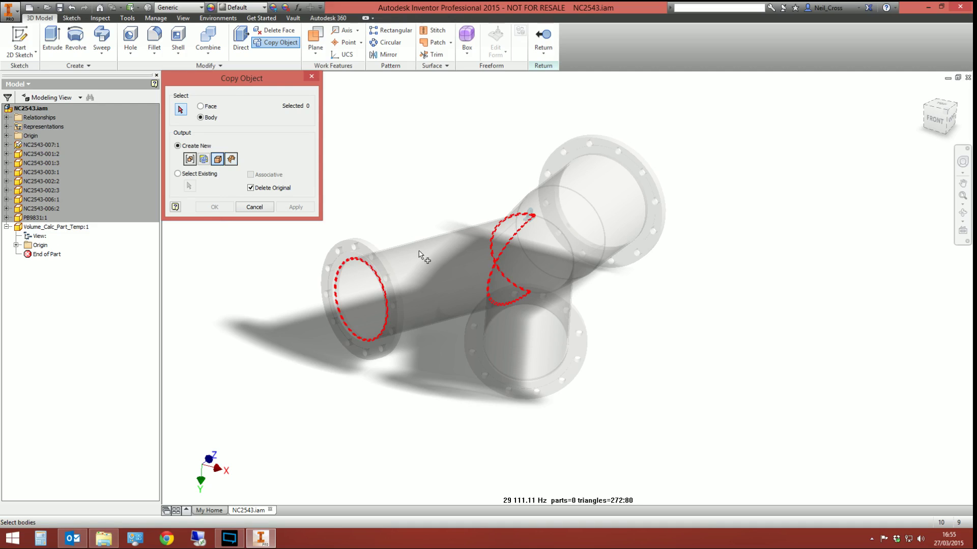
pyautogui.click(508, 244)
pyautogui.click(520, 282)
# Step: Add the remaining pipe bodies to reach five and confirm the associative surface copy
pyautogui.click(571, 212)
pyautogui.click(563, 218)
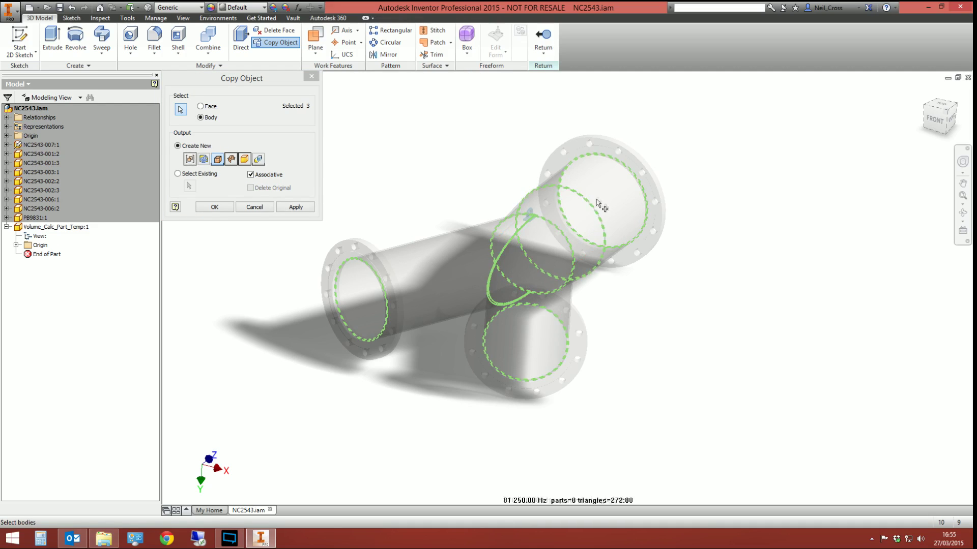
pyautogui.click(585, 265)
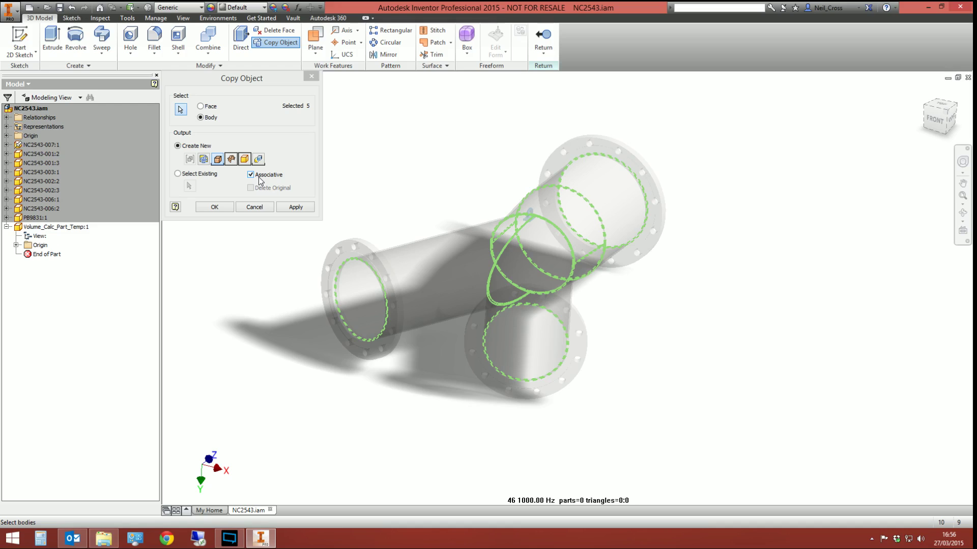
pyautogui.click(218, 209)
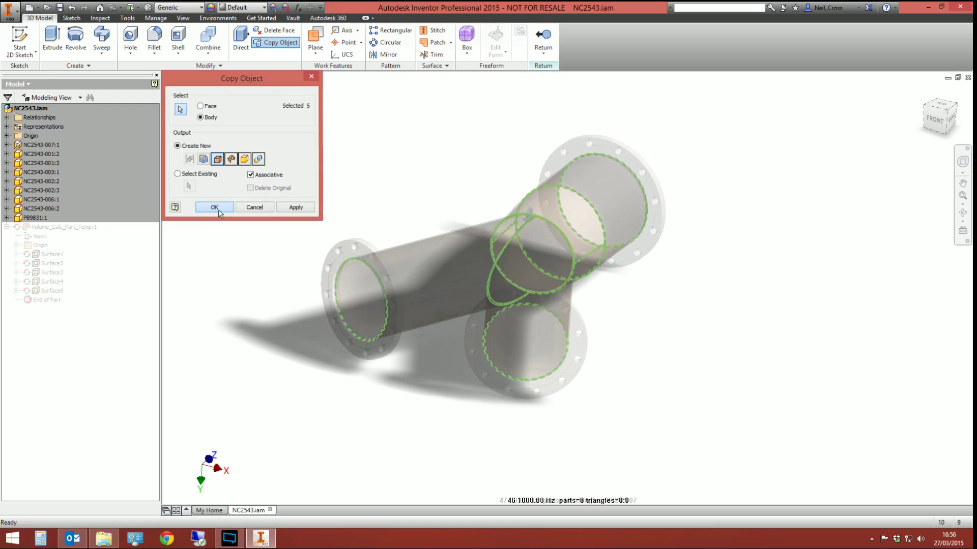
pyautogui.click(183, 18)
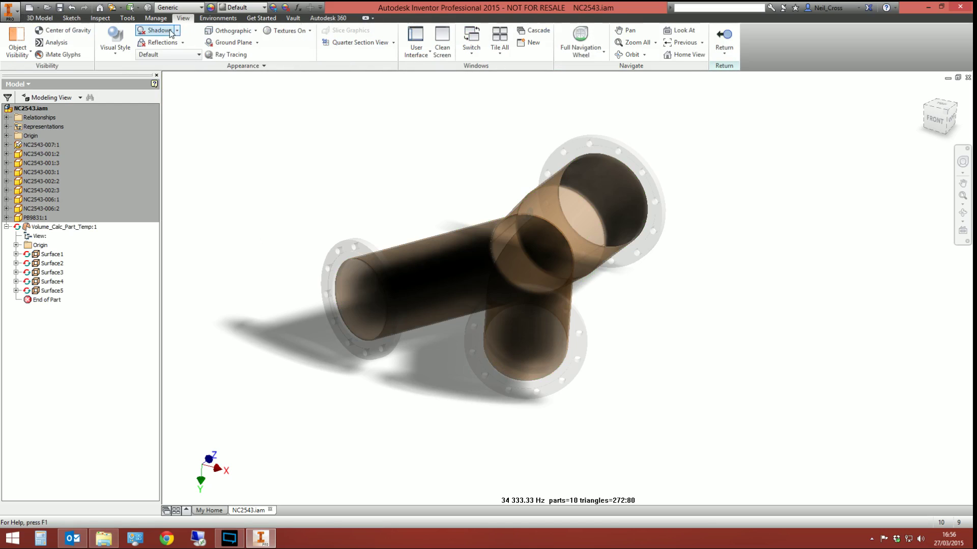
# Step: Turn off shadows and orbit the tee to view the brown interior surfaces
pyautogui.click(170, 31)
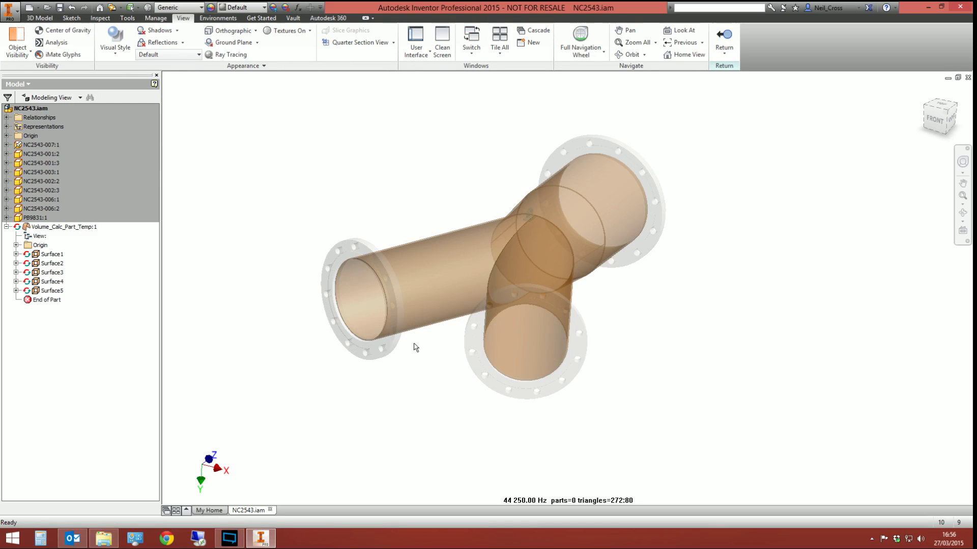
pyautogui.keyDown('shift'); pyautogui.moveTo(415, 348); pyautogui.dragTo(470, 257, button='middle'); pyautogui.keyUp('shift')
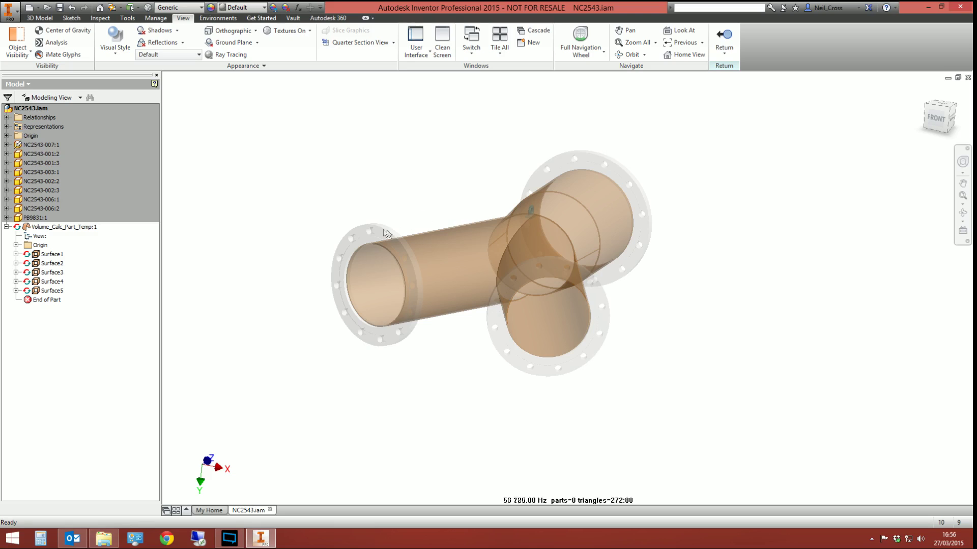
# Step: Open Volume_Calc_Part_Temp.ipt separately and inspect its tube surfaces from the Home view
pyautogui.rightClick(78, 228)
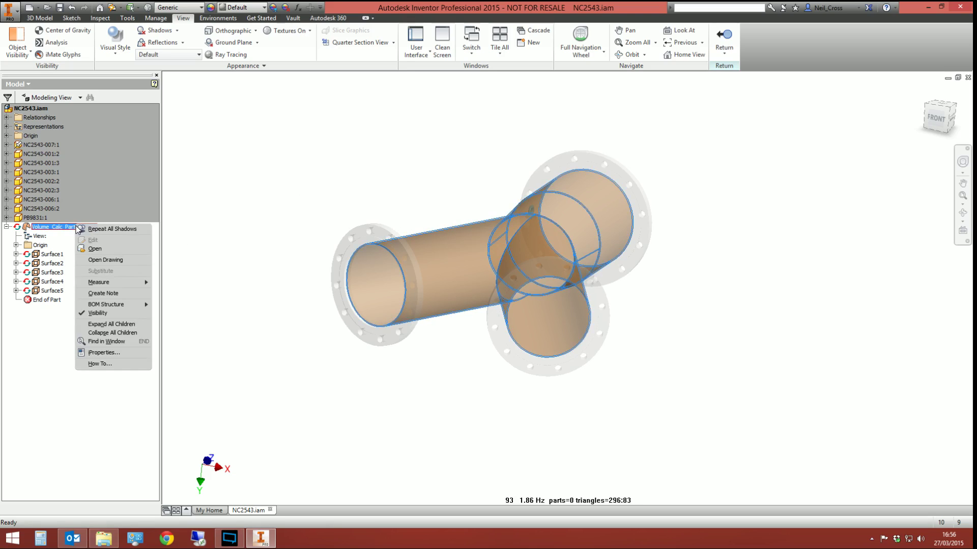
pyautogui.click(95, 249)
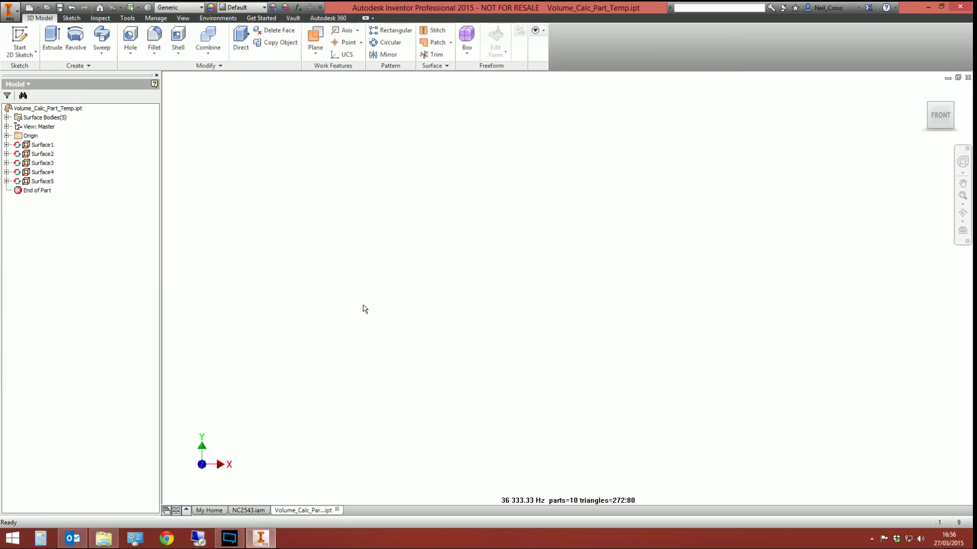
pyautogui.press('F6')
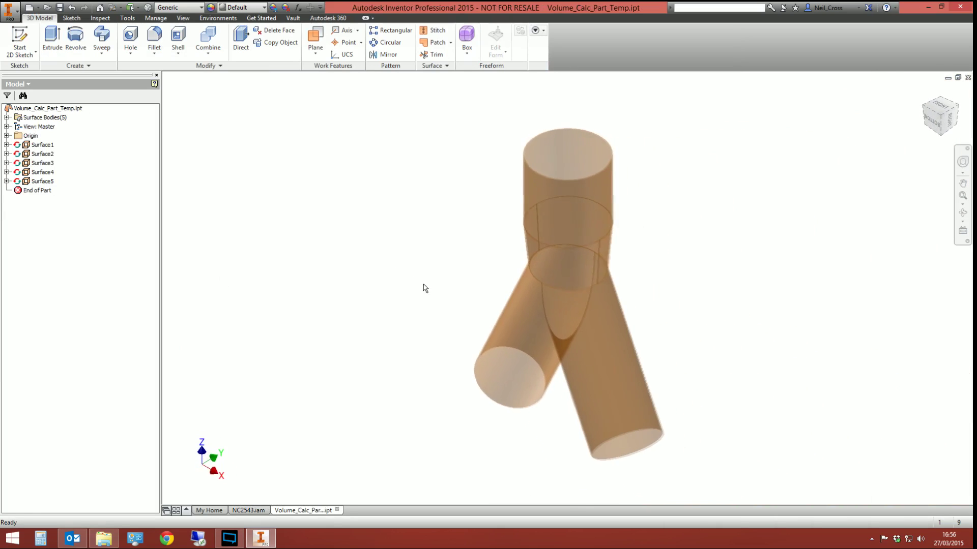
pyautogui.keyDown('shift'); pyautogui.moveTo(423, 285); pyautogui.dragTo(417, 249, button='middle'); pyautogui.keyUp('shift')
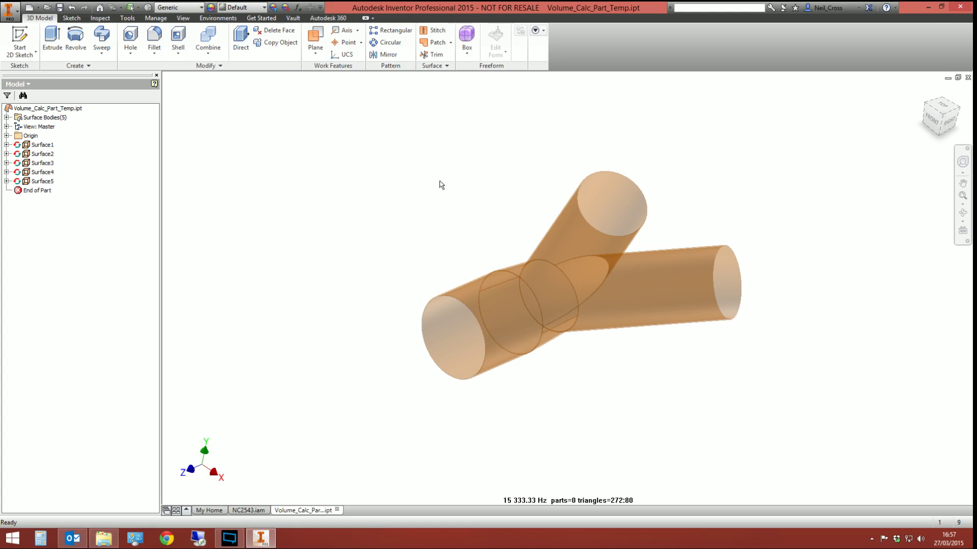
pyautogui.scroll(3, 444, 306)
pyautogui.scroll(3, 443, 307)
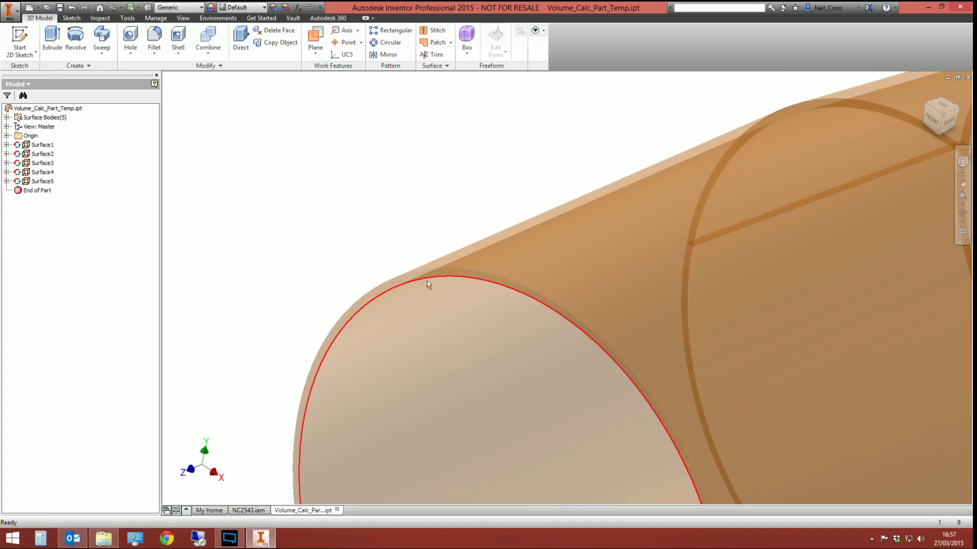
pyautogui.scroll(4, 434, 277)
pyautogui.click(425, 265)
pyautogui.scroll(-5, 327, 255)
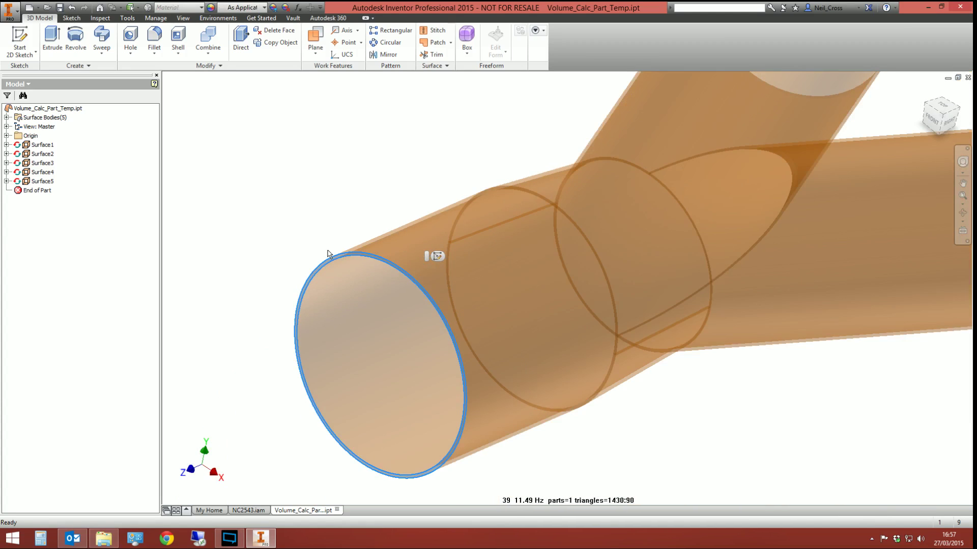
pyautogui.scroll(5, 333, 242)
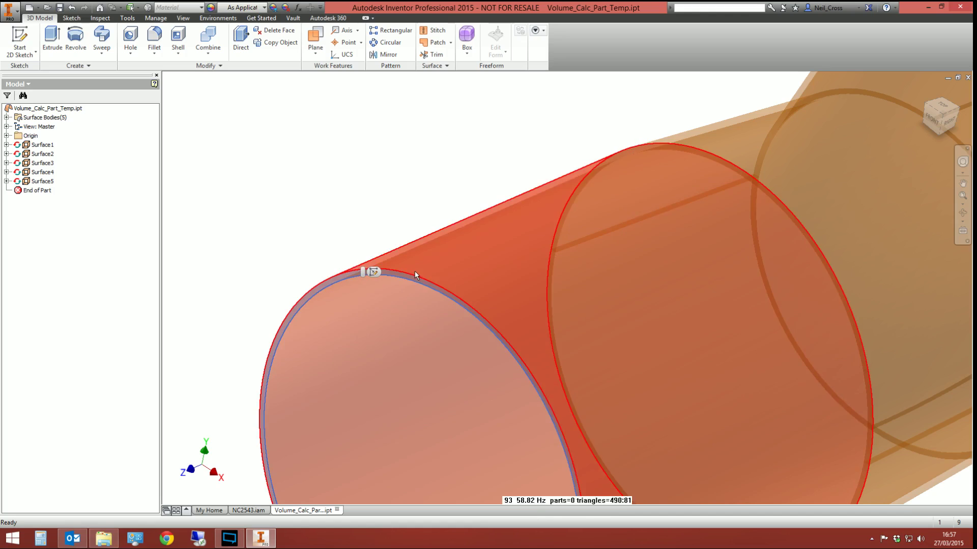
pyautogui.scroll(-5, 416, 294)
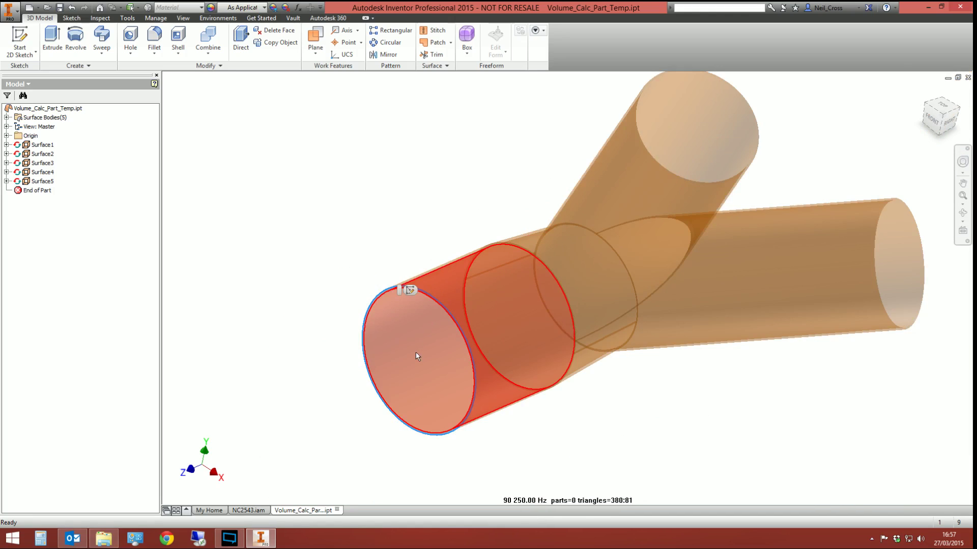
pyautogui.click(420, 255)
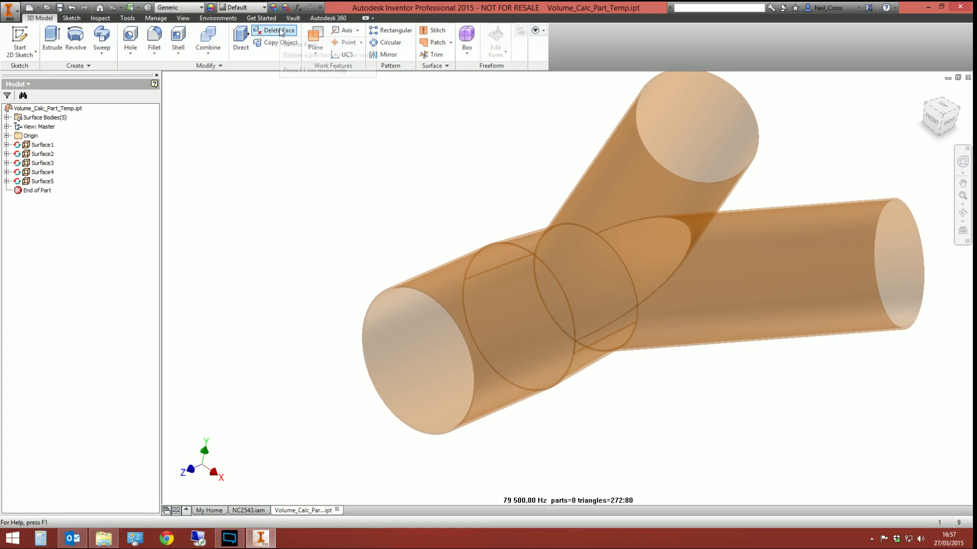
# Step: Delete the left cylinder face and the pipe intersection face as Delete Face1 and Delete Face2
pyautogui.click(206, 66)
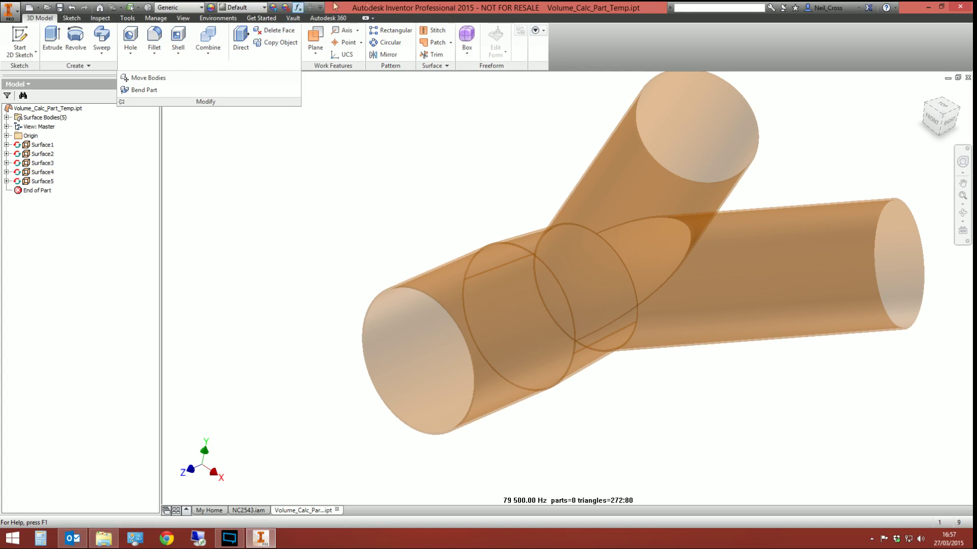
pyautogui.click(276, 33)
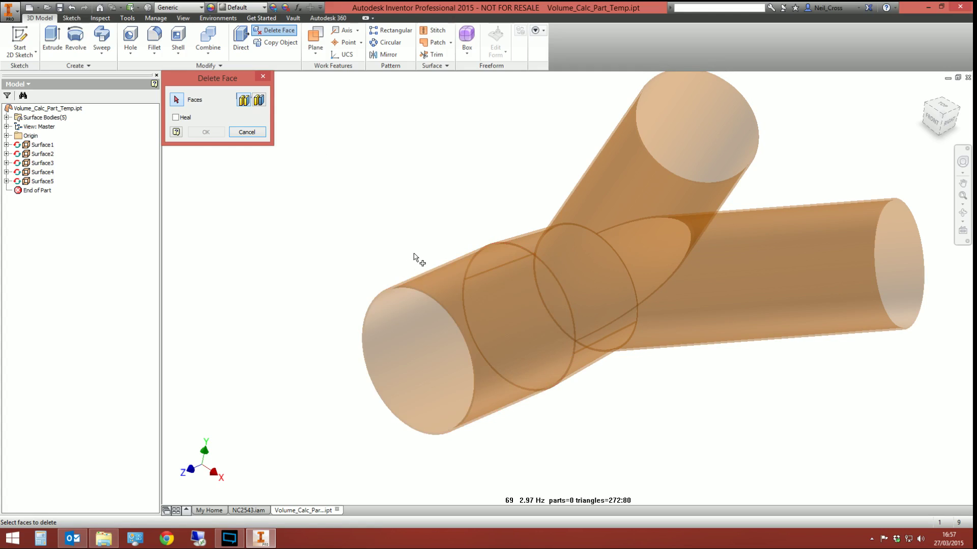
pyautogui.click(435, 280)
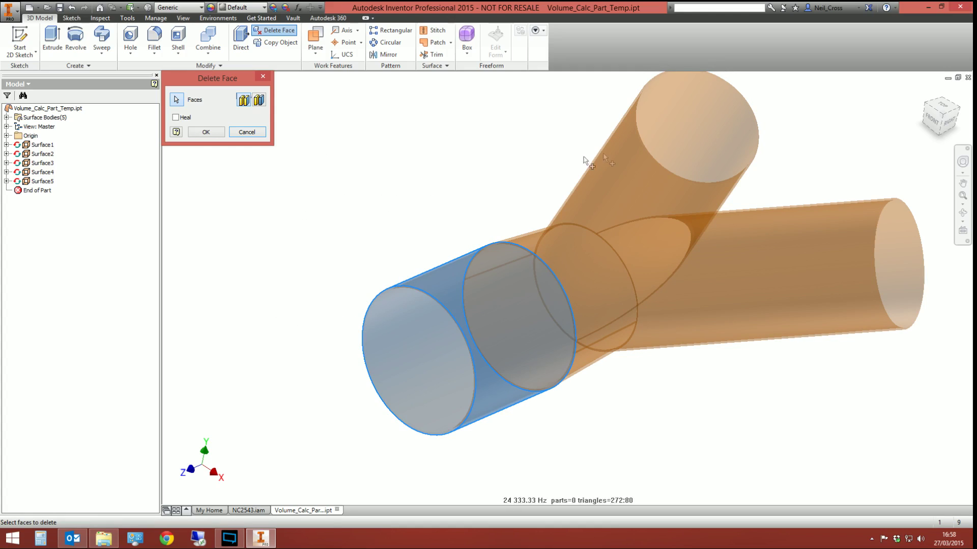
pyautogui.click(206, 132)
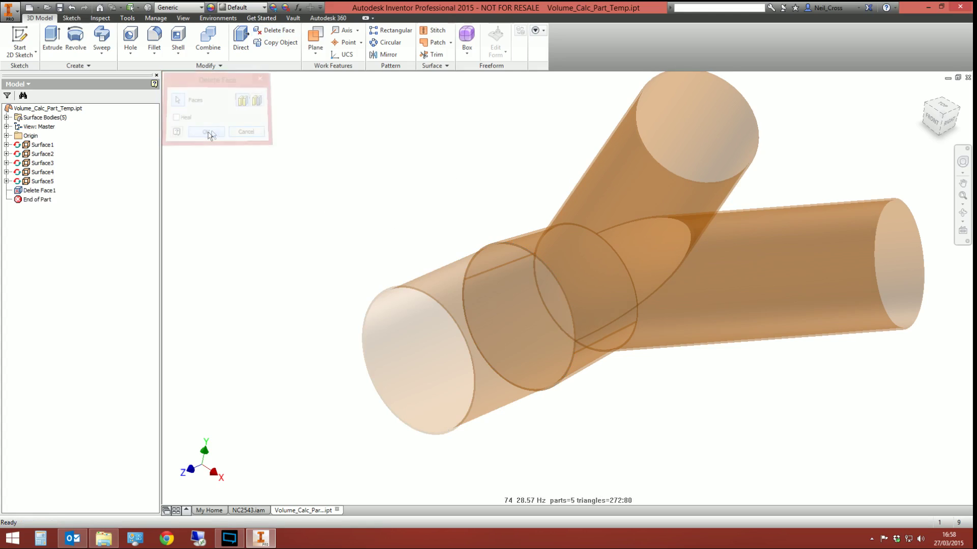
pyautogui.click(274, 30)
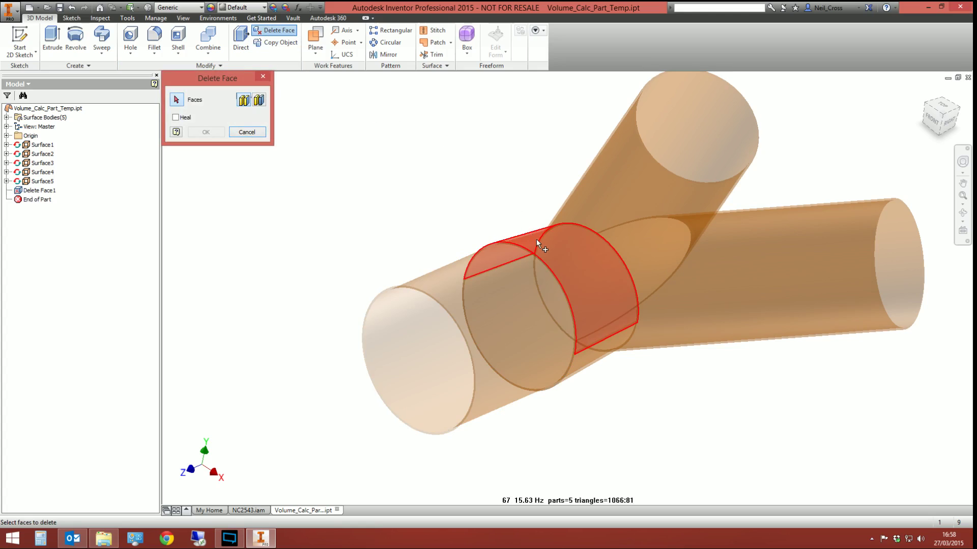
pyautogui.click(536, 239)
pyautogui.click(204, 132)
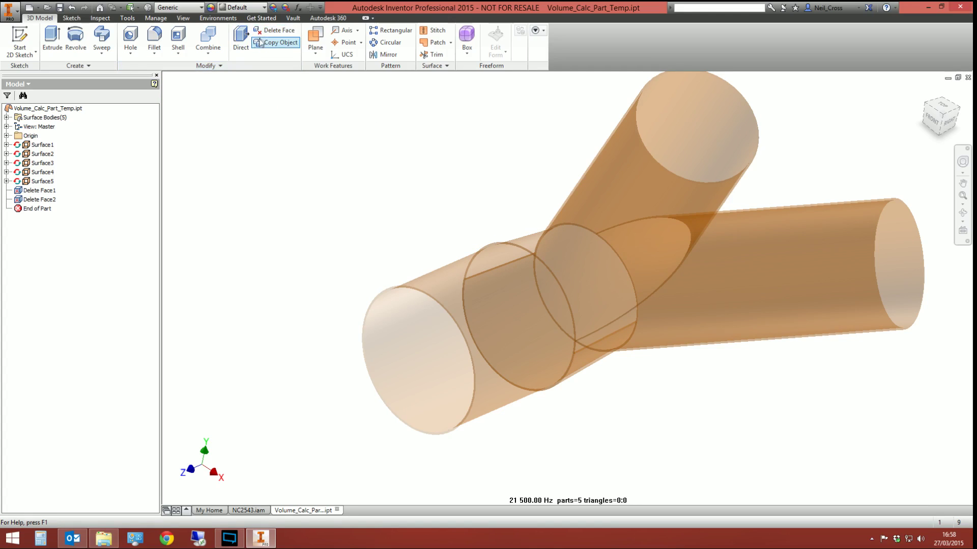
# Step: Delete the remaining three overlapping pipe faces, then orbit to check the open joints
pyautogui.click(274, 30)
pyautogui.click(578, 359)
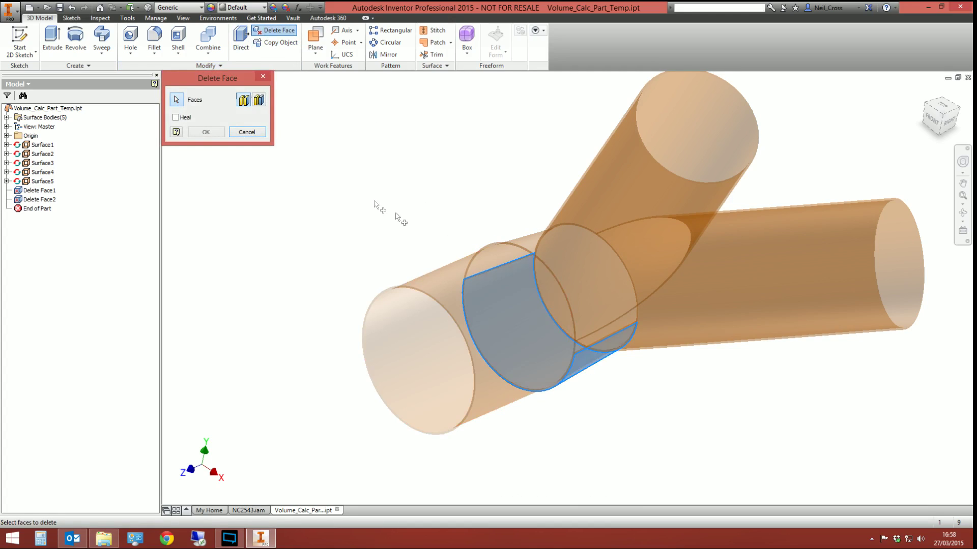
pyautogui.click(222, 135)
pyautogui.click(273, 30)
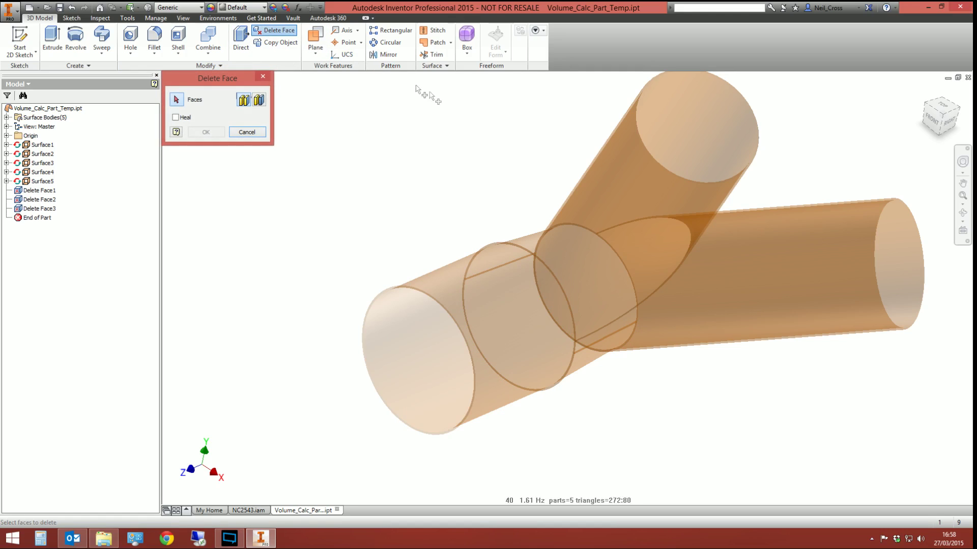
pyautogui.click(586, 190)
pyautogui.click(192, 134)
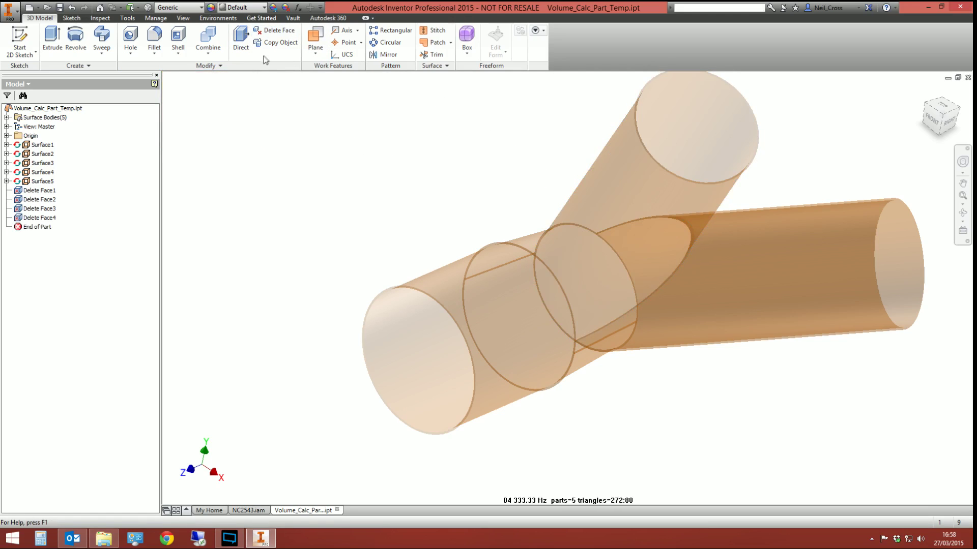
pyautogui.click(275, 31)
pyautogui.click(757, 244)
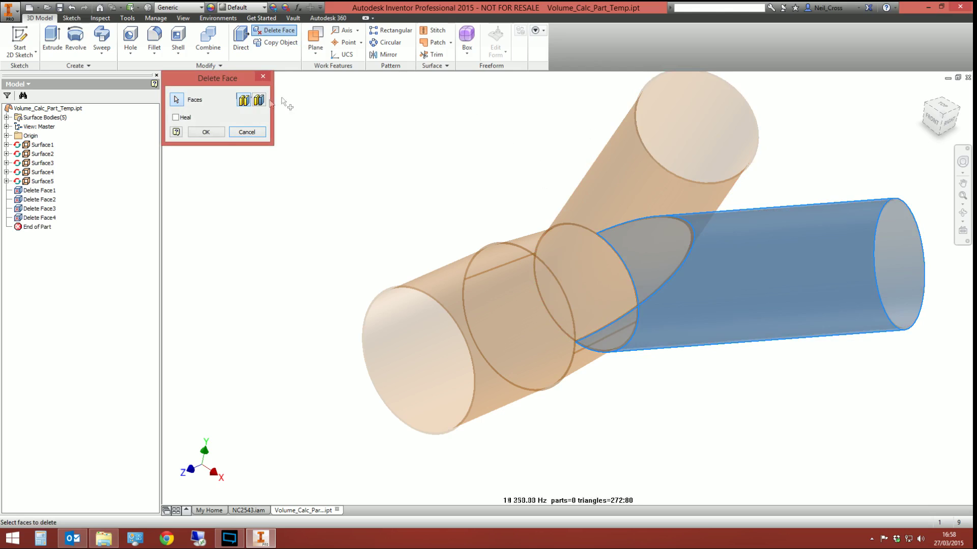
pyautogui.click(220, 136)
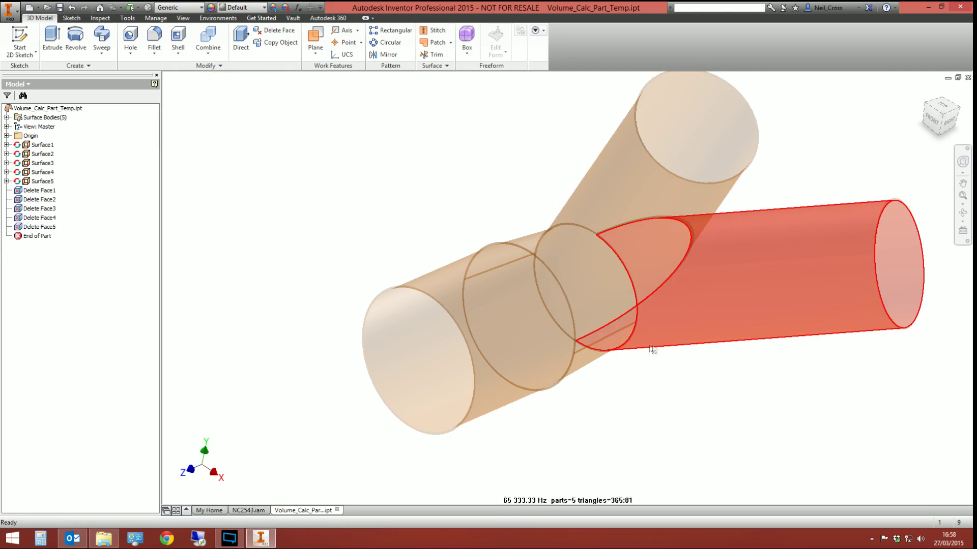
pyautogui.keyDown('shift'); pyautogui.moveTo(623, 320); pyautogui.dragTo(518, 324, button='middle'); pyautogui.keyUp('shift')
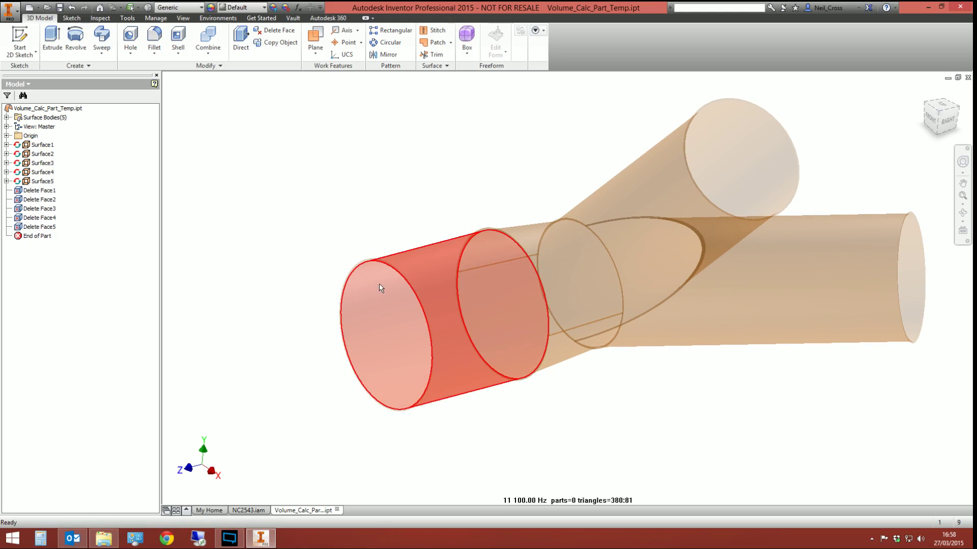
pyautogui.keyDown('shift'); pyautogui.moveTo(598, 322); pyautogui.dragTo(684, 328, button='middle'); pyautogui.keyUp('shift')
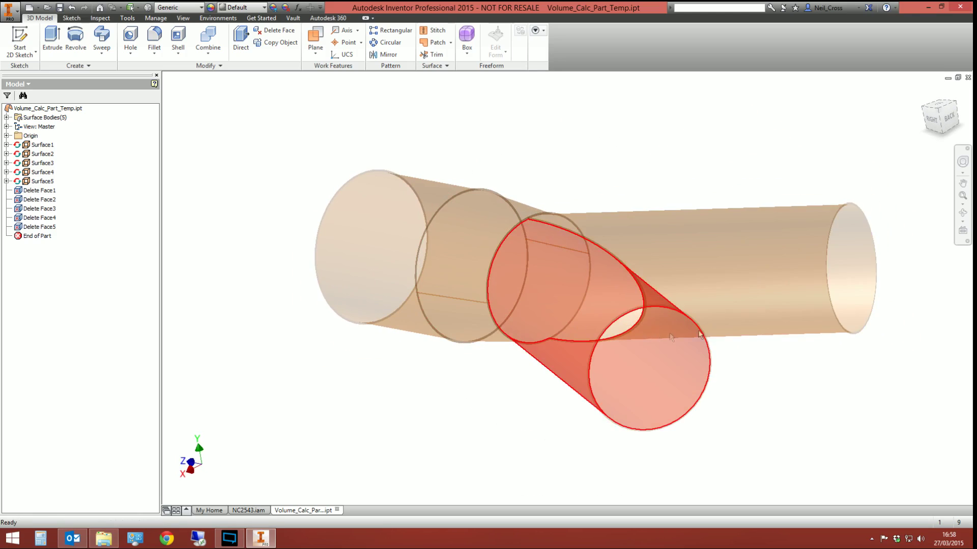
pyautogui.keyDown('shift'); pyautogui.moveTo(818, 331); pyautogui.dragTo(747, 324, button='middle'); pyautogui.keyUp('shift')
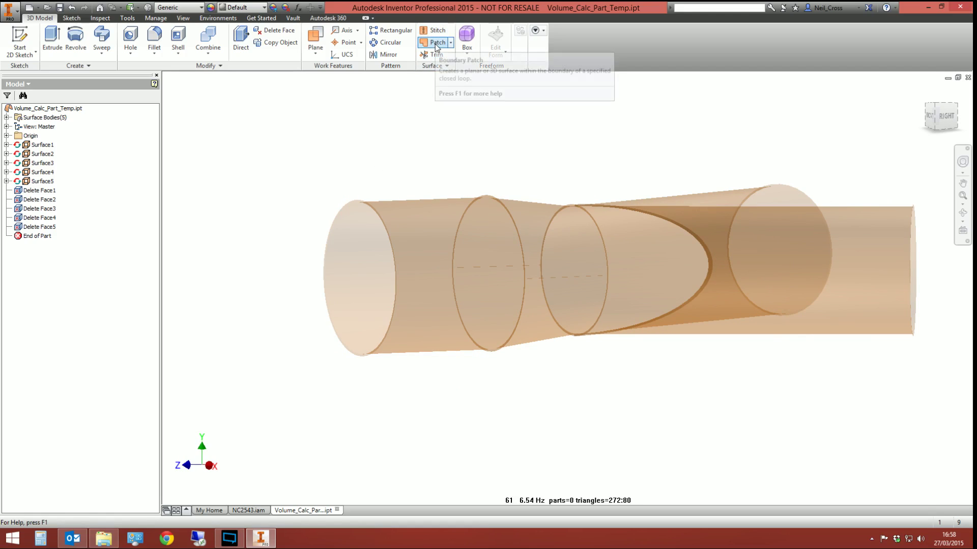
# Step: Cap the left pipe's open end with Boundary Patch1
pyautogui.click(437, 44)
pyautogui.keyDown('shift'); pyautogui.moveTo(333, 234); pyautogui.dragTo(421, 274, button='middle'); pyautogui.keyUp('shift')
pyautogui.scroll(-2, 389, 243)
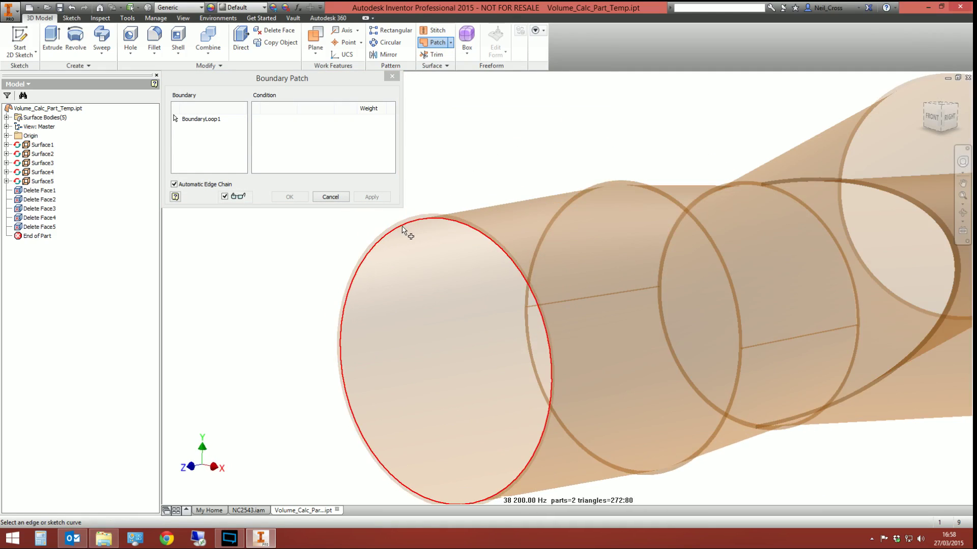
pyautogui.click(405, 229)
pyautogui.scroll(4, 412, 268)
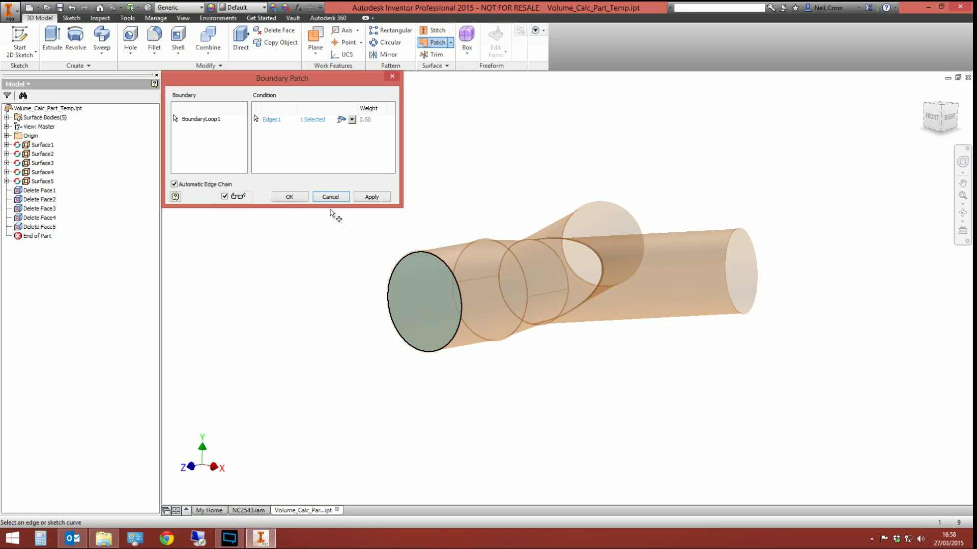
pyautogui.click(370, 197)
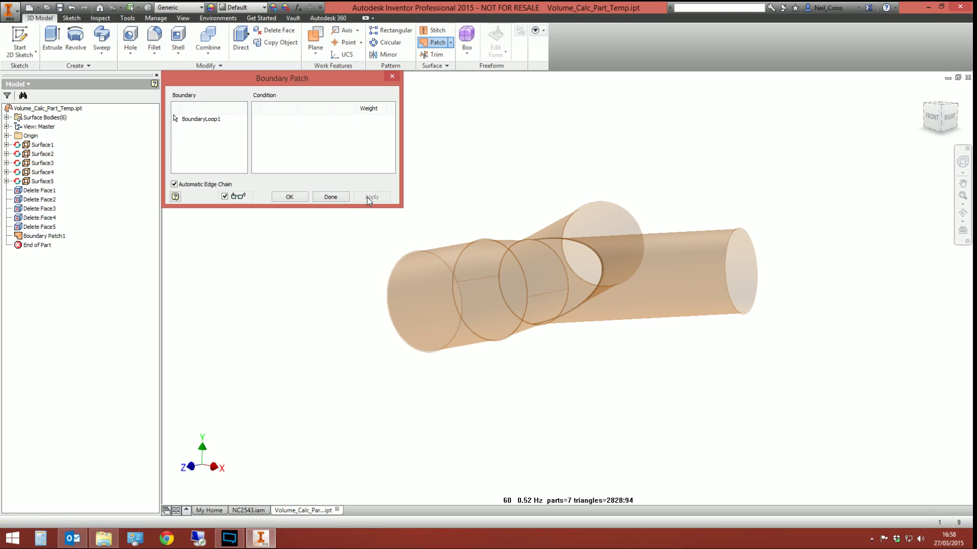
# Step: Cap the branch pipe's circular end with Boundary Patch2
pyautogui.press('F4')
pyautogui.moveTo(550, 308); pyautogui.dragTo(429, 331)
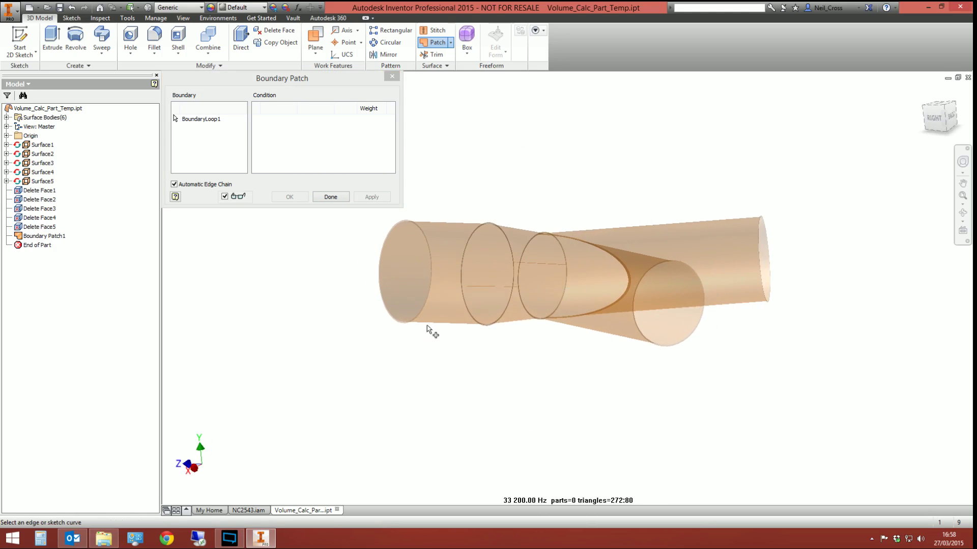
pyautogui.scroll(5, 694, 296)
pyautogui.click(704, 220)
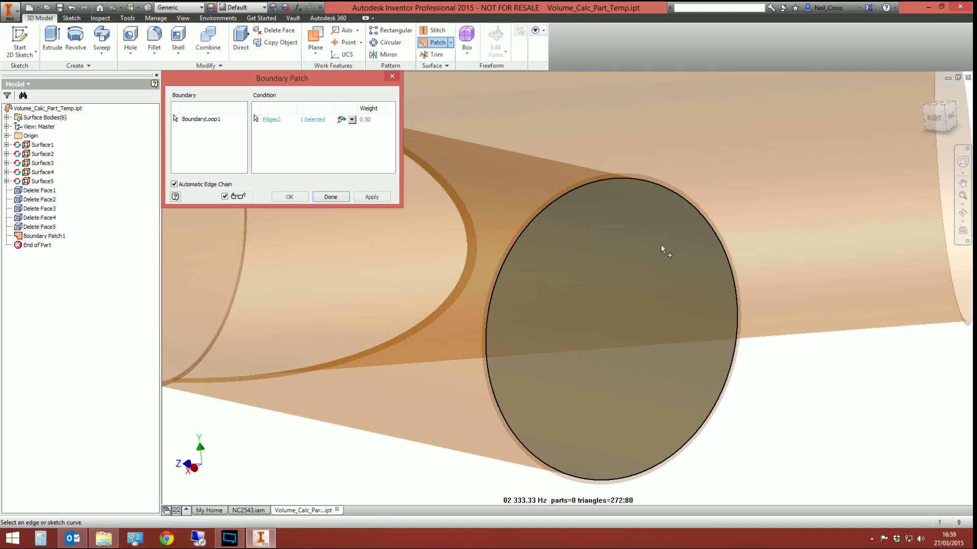
pyautogui.click(371, 197)
# Step: Cap the right pipe end with Boundary Patch3 and finish patching
pyautogui.press('F4')
pyautogui.moveTo(508, 224); pyautogui.dragTo(560, 301)
pyautogui.click(719, 218)
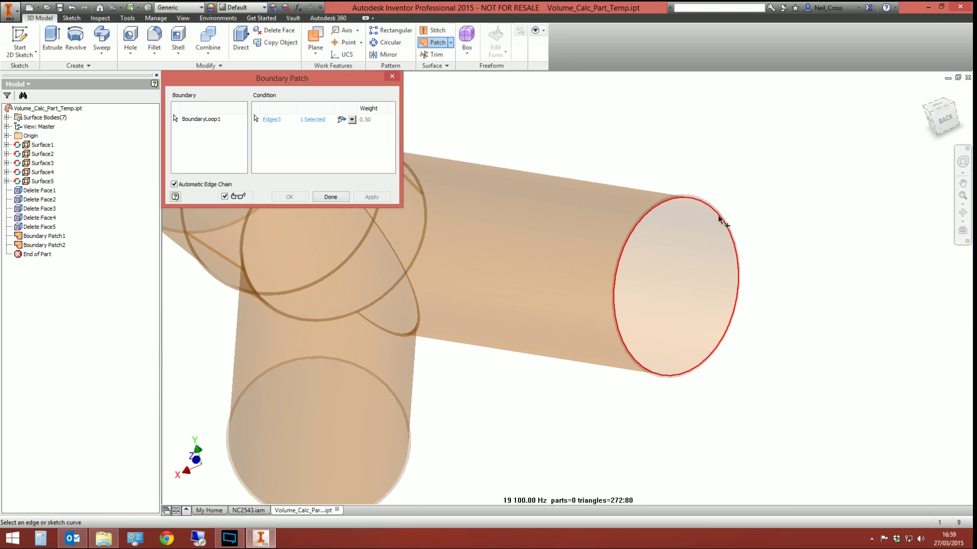
pyautogui.click(371, 197)
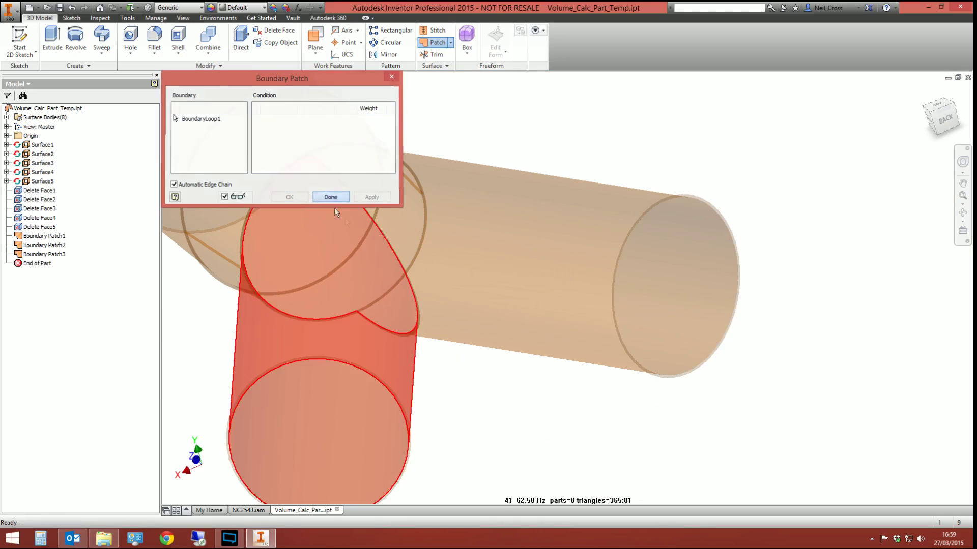
pyautogui.click(331, 197)
pyautogui.scroll(-5, 496, 293)
pyautogui.keyDown('shift'); pyautogui.moveTo(495, 293); pyautogui.dragTo(647, 322, button='middle'); pyautogui.keyUp('shift')
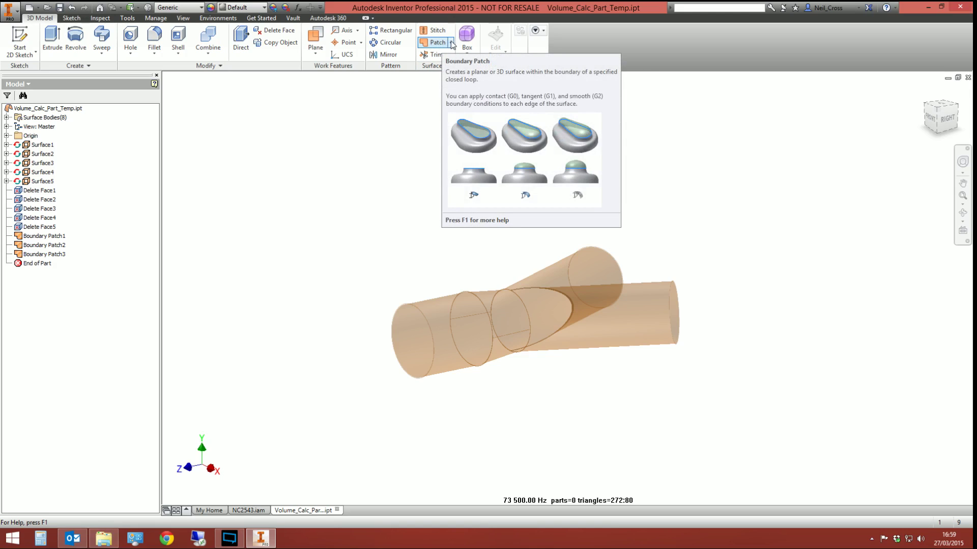
# Step: Sculpt Surface1–5 and Boundary Patch1–3 into a single solid body, Sculpt1
pyautogui.click(451, 43)
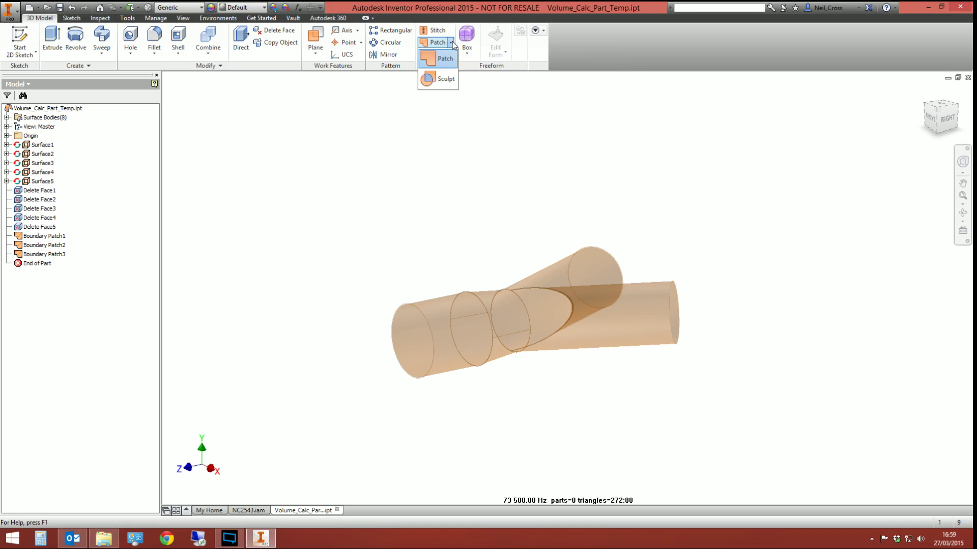
pyautogui.click(429, 80)
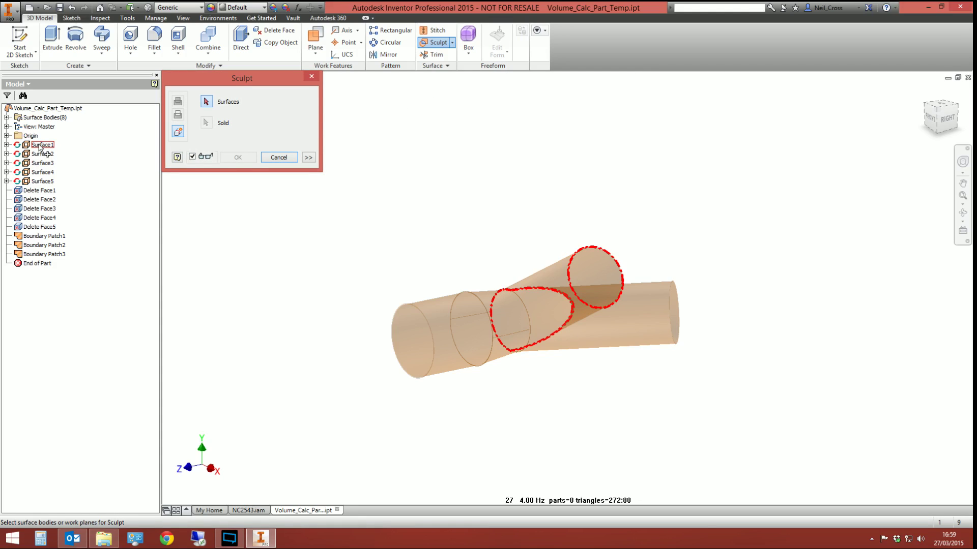
pyautogui.click(40, 145)
pyautogui.click(41, 154)
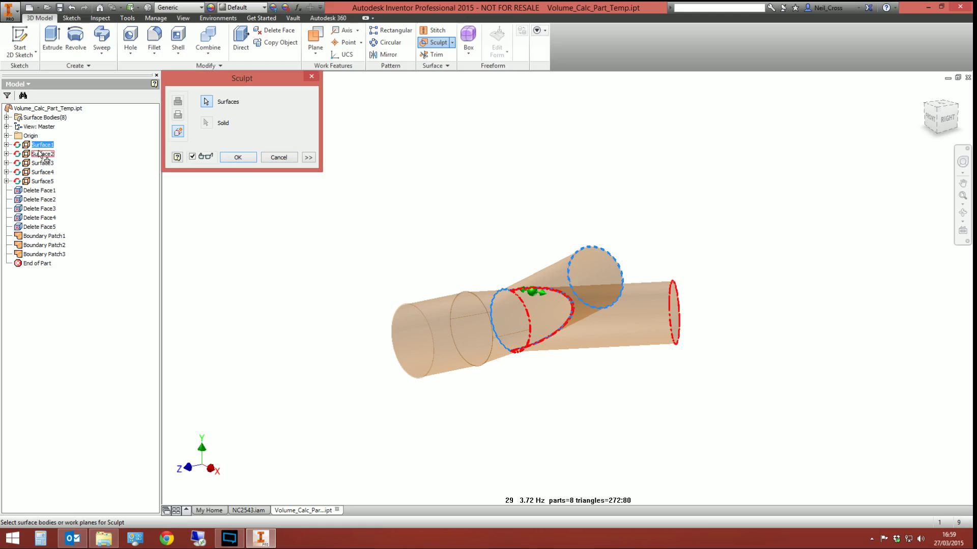
pyautogui.click(42, 163)
pyautogui.click(43, 172)
pyautogui.click(43, 181)
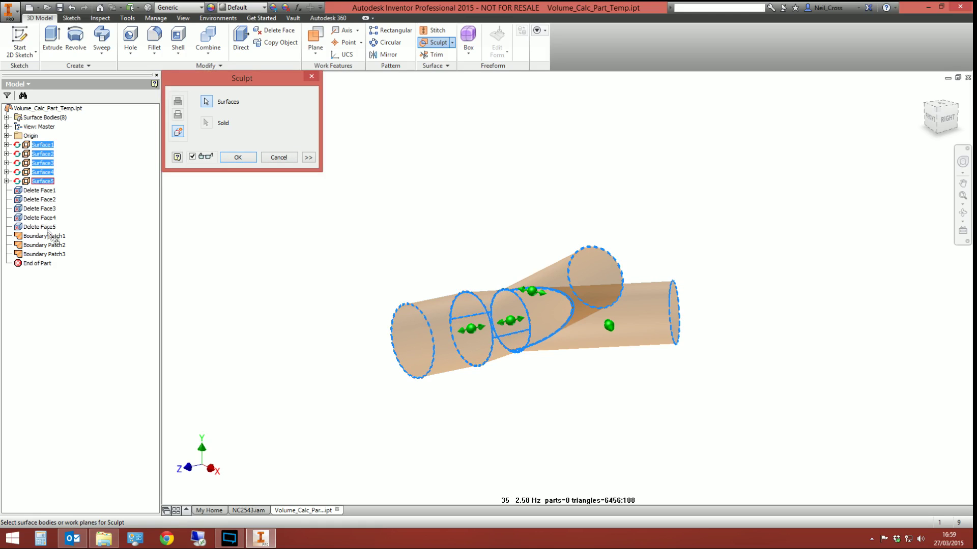
pyautogui.click(45, 236)
pyautogui.click(44, 245)
pyautogui.click(51, 254)
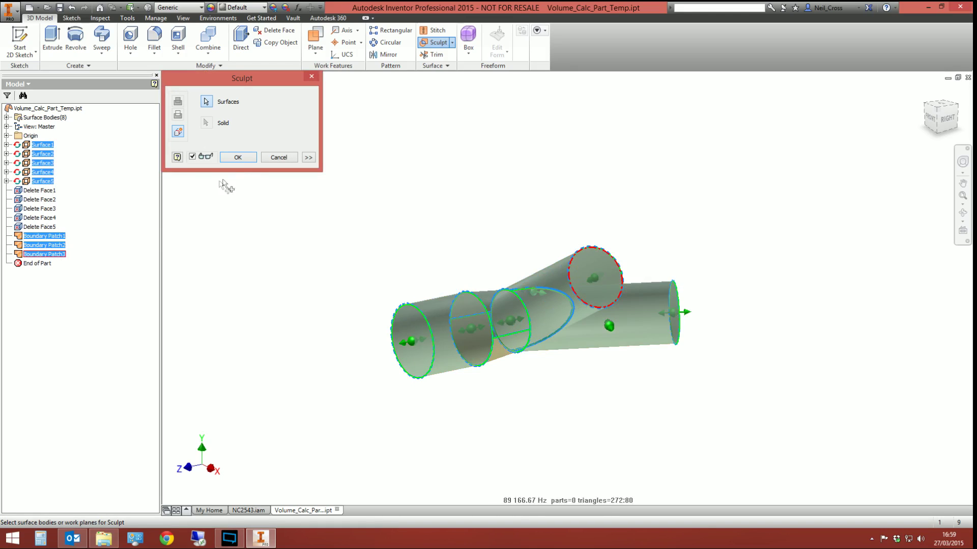
pyautogui.click(246, 158)
# Step: Orbit the view to inspect the new Y-shaped Sculpt1 solid from two angles
pyautogui.press('F4')
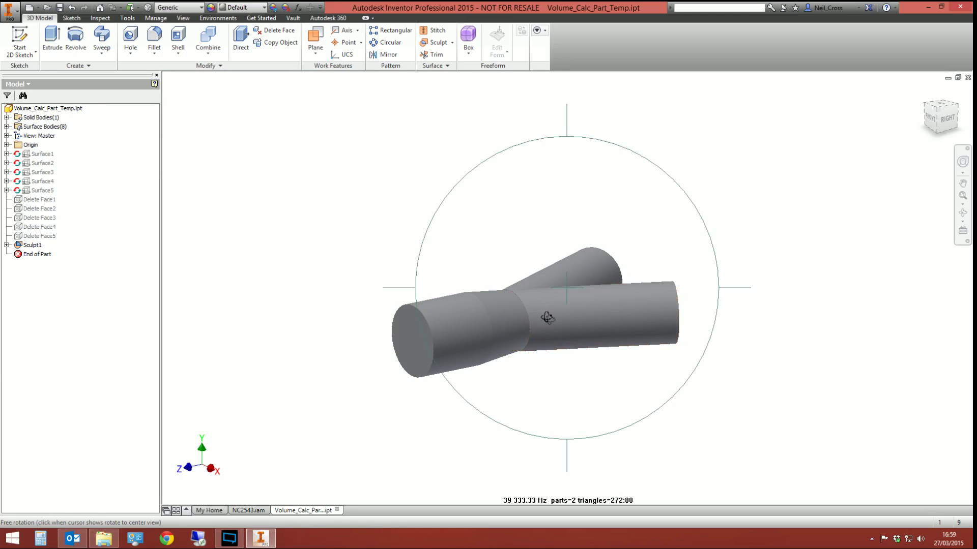
pyautogui.moveTo(541, 327)
pyautogui.mouseDown()
pyautogui.moveTo(588, 332)
pyautogui.moveTo(575, 364)
pyautogui.moveTo(567, 366)
pyautogui.moveTo(519, 294)
pyautogui.moveTo(571, 290)
pyautogui.moveTo(560, 170)
pyautogui.moveTo(540, 338)
pyautogui.mouseUp()
pyautogui.press('F4')
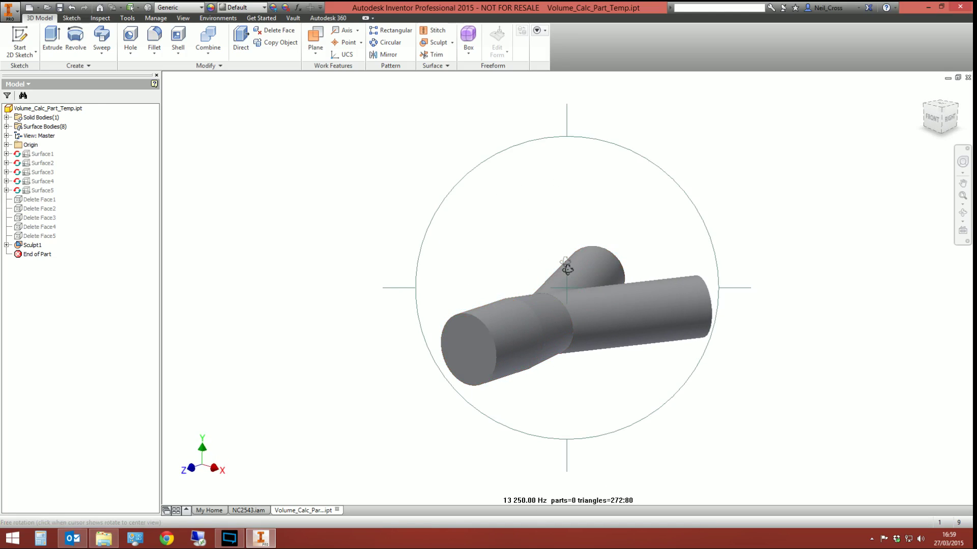
pyautogui.moveTo(567, 268); pyautogui.dragTo(539, 298)
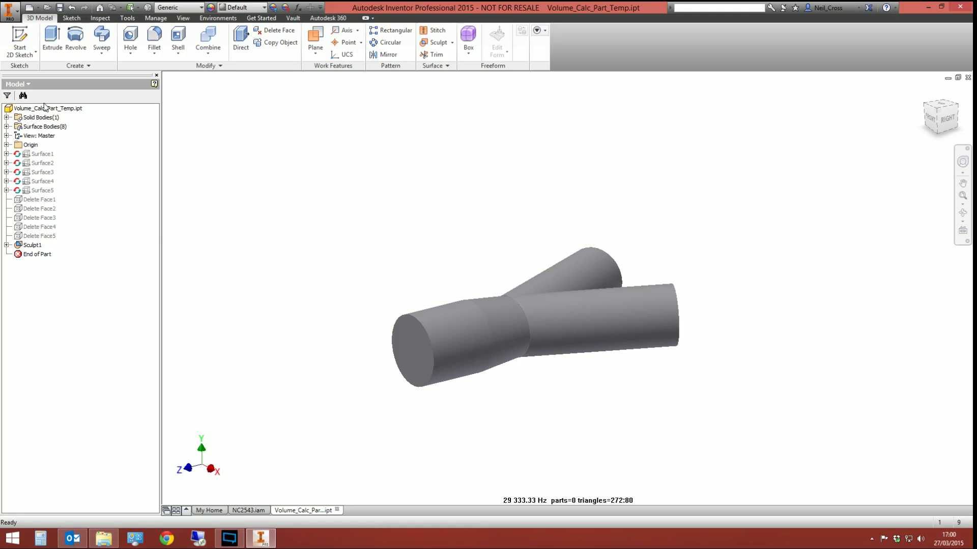
# Step: Calculate the part's physical properties in iProperties: volume 105981744.156 mm^3, mass 105.982 kg
pyautogui.rightClick(34, 108)
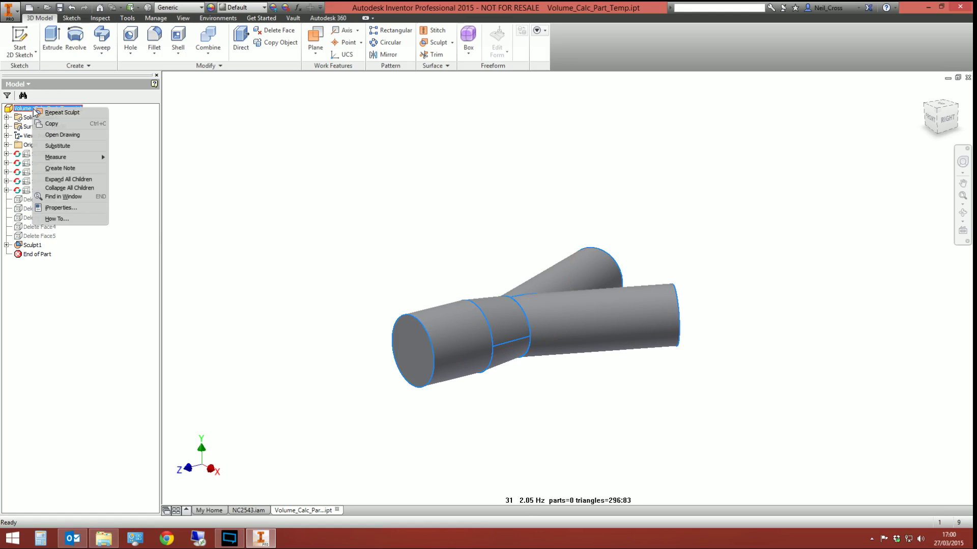
pyautogui.click(60, 207)
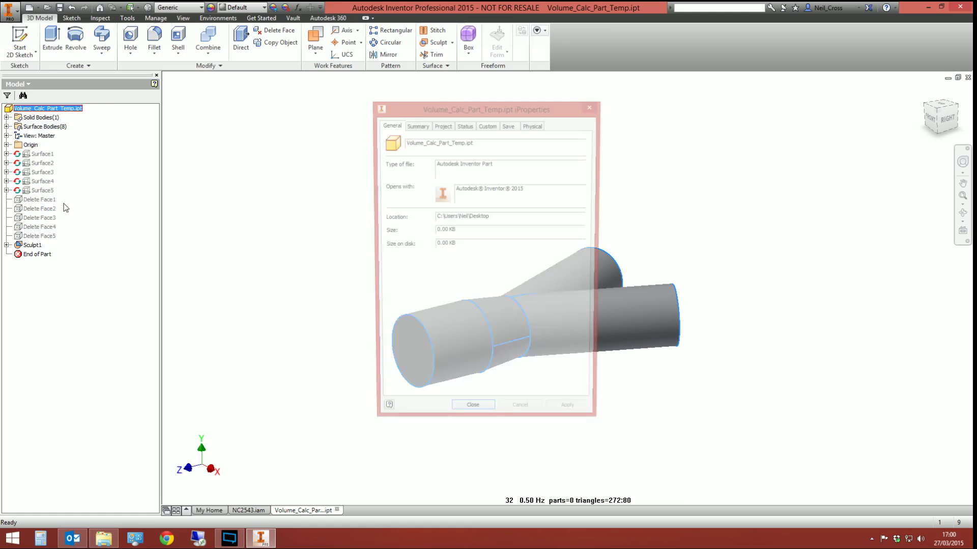
pyautogui.click(532, 125)
pyautogui.click(550, 153)
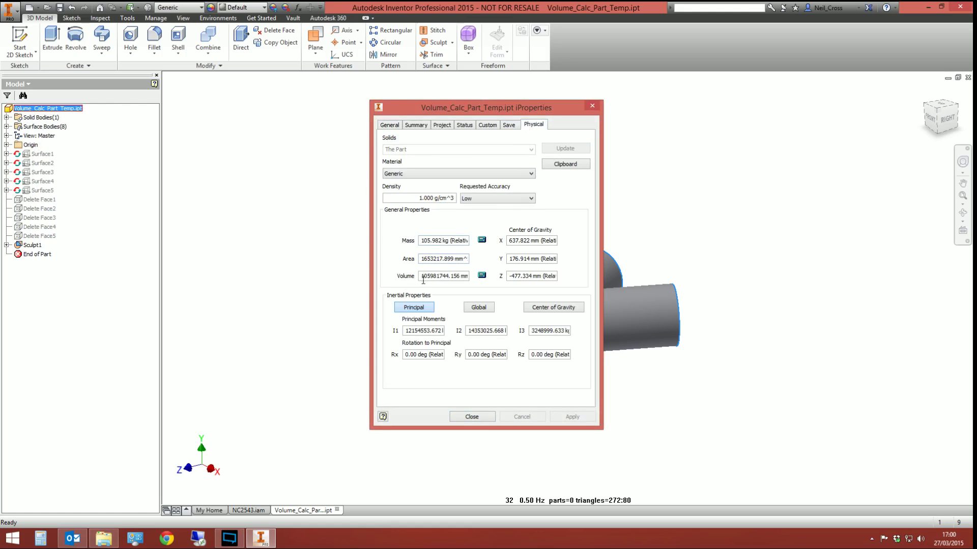
pyautogui.moveTo(421, 276)
pyautogui.mouseDown()
pyautogui.moveTo(471, 286)
pyautogui.moveTo(422, 285)
pyautogui.moveTo(404, 298)
pyautogui.moveTo(425, 277)
pyautogui.moveTo(411, 275)
pyautogui.moveTo(447, 275)
pyautogui.moveTo(420, 277)
pyautogui.mouseUp()
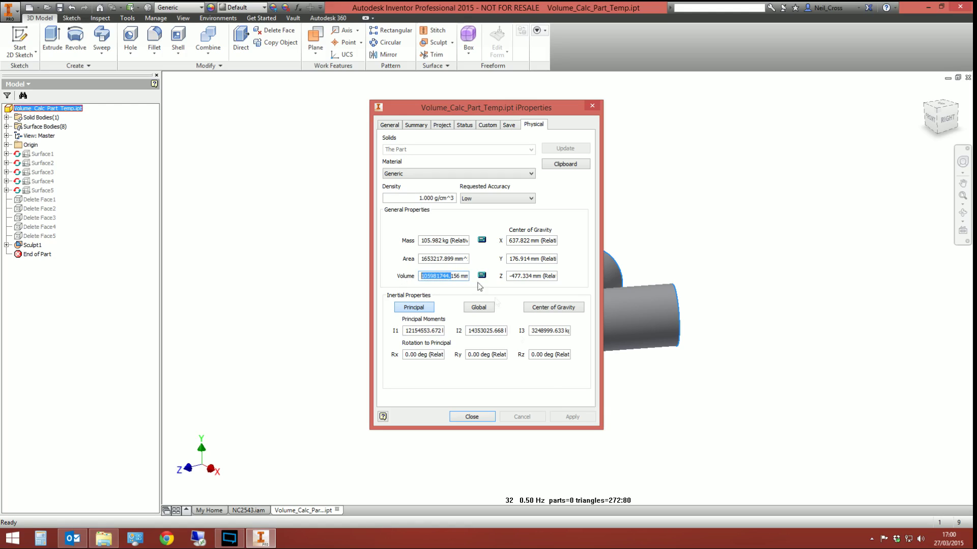
pyautogui.click(590, 108)
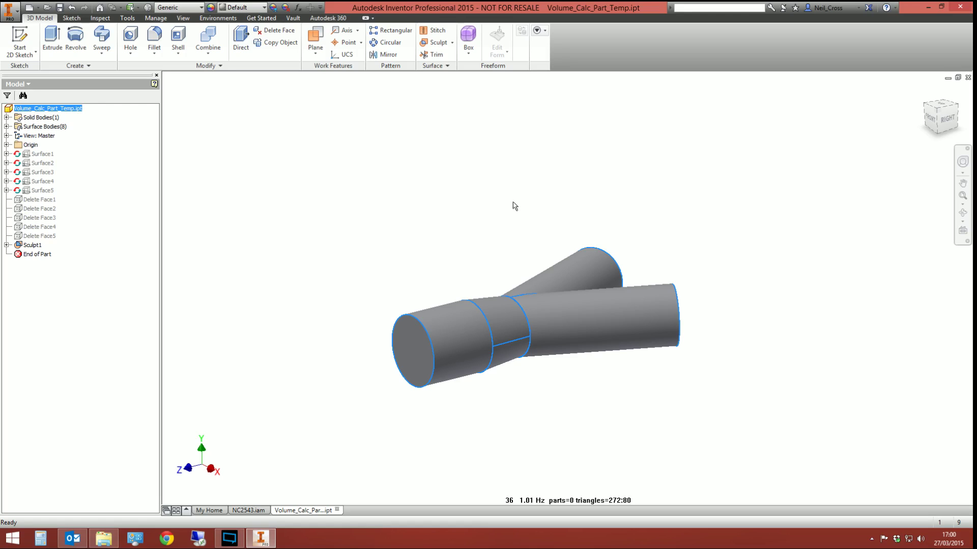
# Step: In the NC2543 assembly, hide the Volume_Calc_Part_Temp:1 cavity component
pyautogui.hotkey('ctrl', 'Tab')
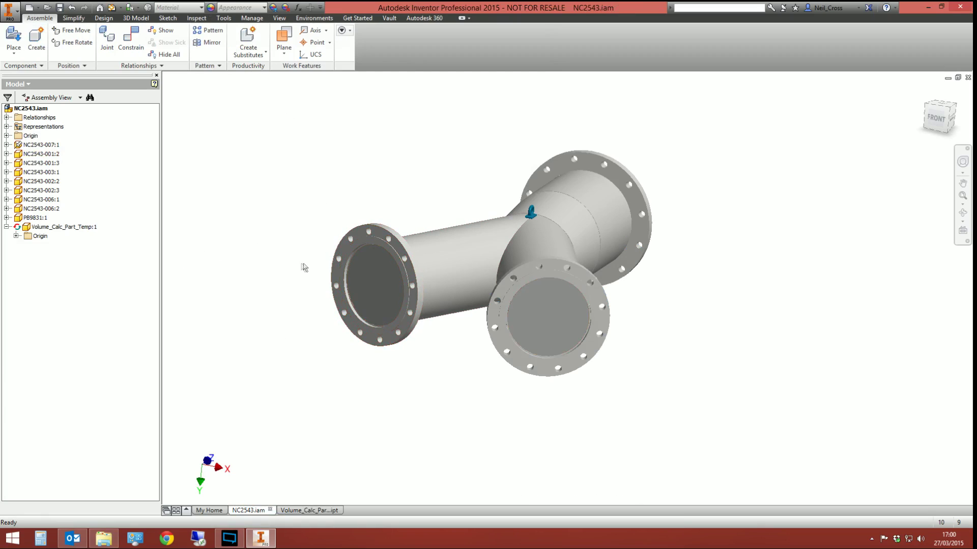
pyautogui.keyDown('shift'); pyautogui.moveTo(304, 267); pyautogui.dragTo(356, 262, button='middle'); pyautogui.keyUp('shift')
pyautogui.rightClick(76, 227)
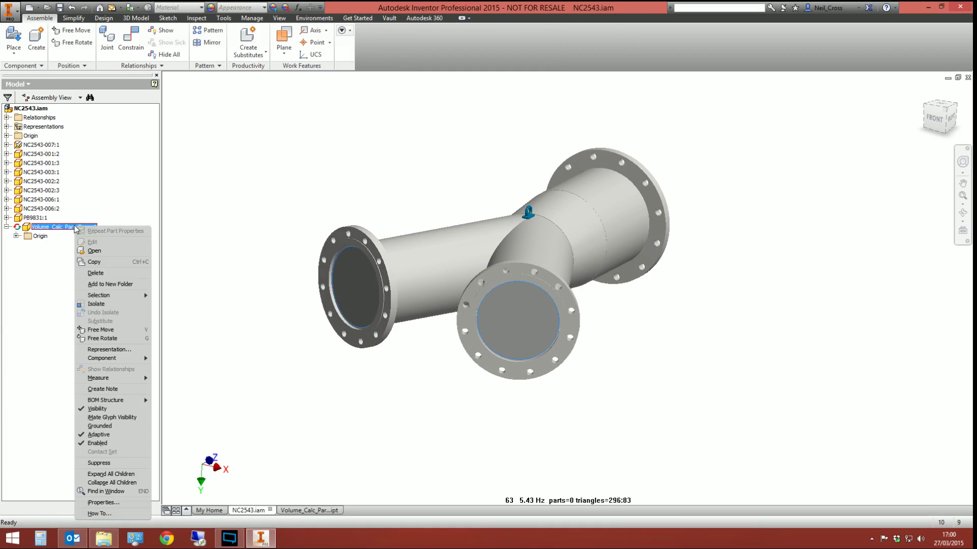
pyautogui.click(97, 409)
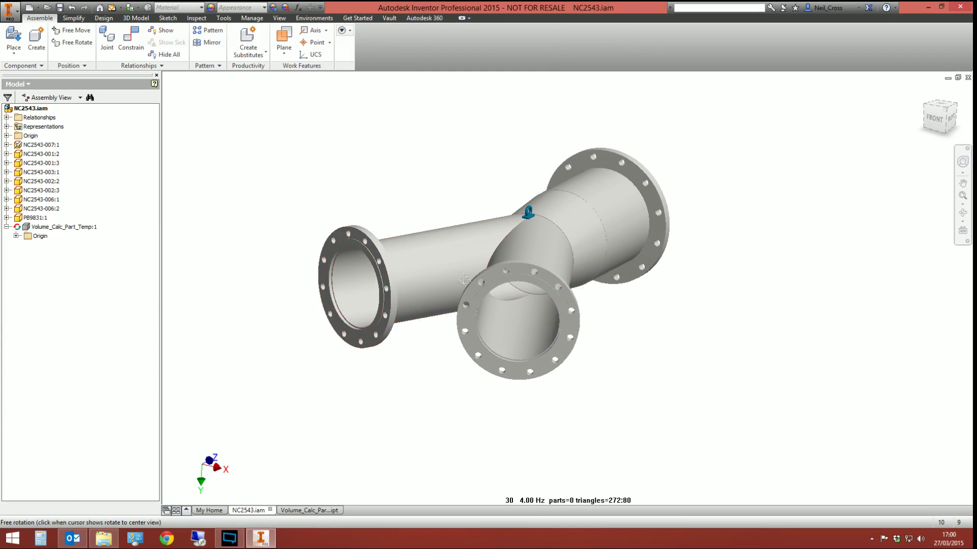
pyautogui.keyDown('shift'); pyautogui.moveTo(464, 279); pyautogui.dragTo(413, 294, button='middle'); pyautogui.keyUp('shift')
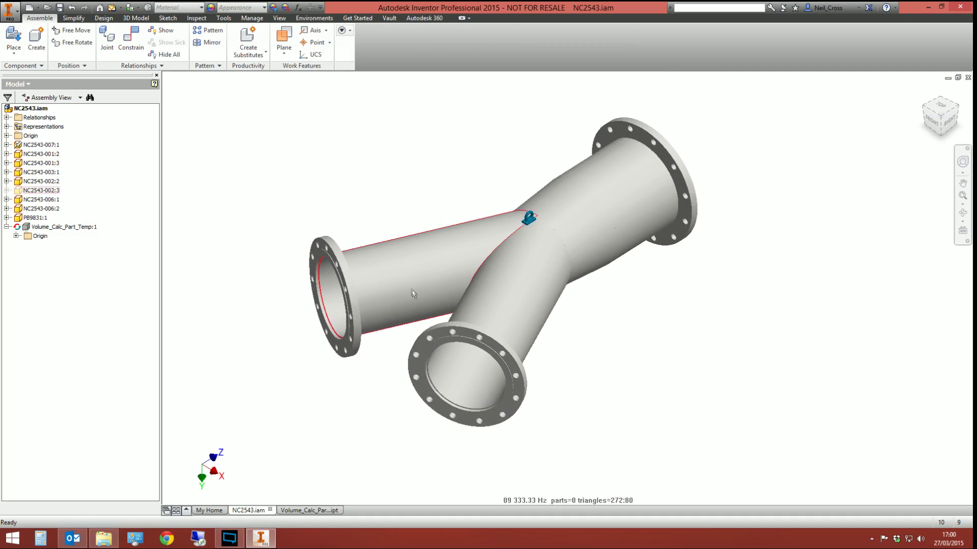
# Step: Edit pipe NC2543-002:3 in place, changing the Extrusion2 distance to 10 mm
pyautogui.doubleClick(413, 293)
pyautogui.doubleClick(46, 227)
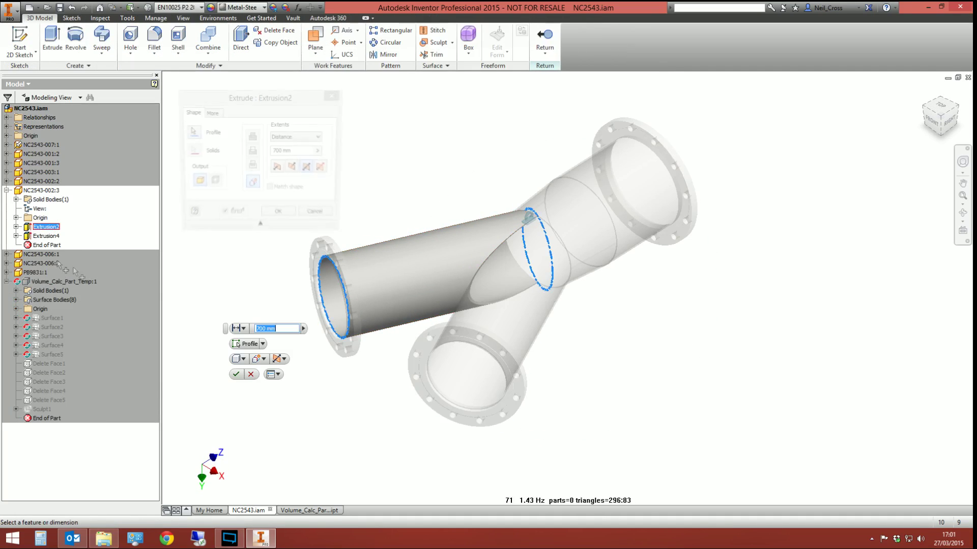
pyautogui.write('10')
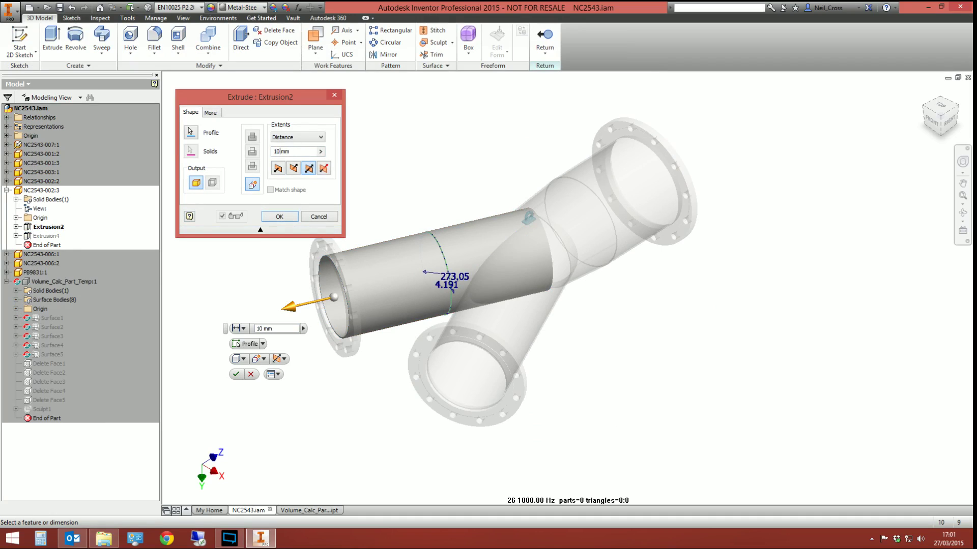
pyautogui.press('Return')
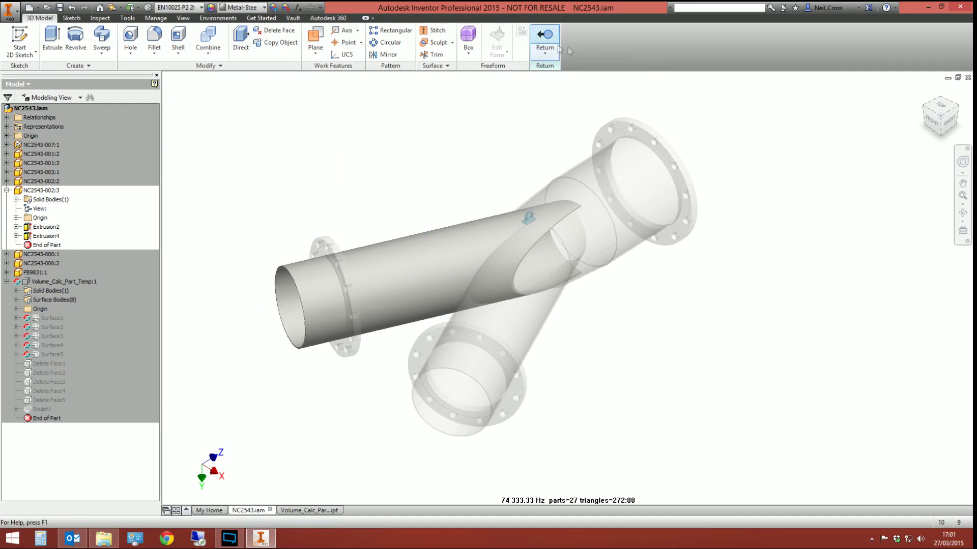
pyautogui.click(558, 46)
pyautogui.press('F4')
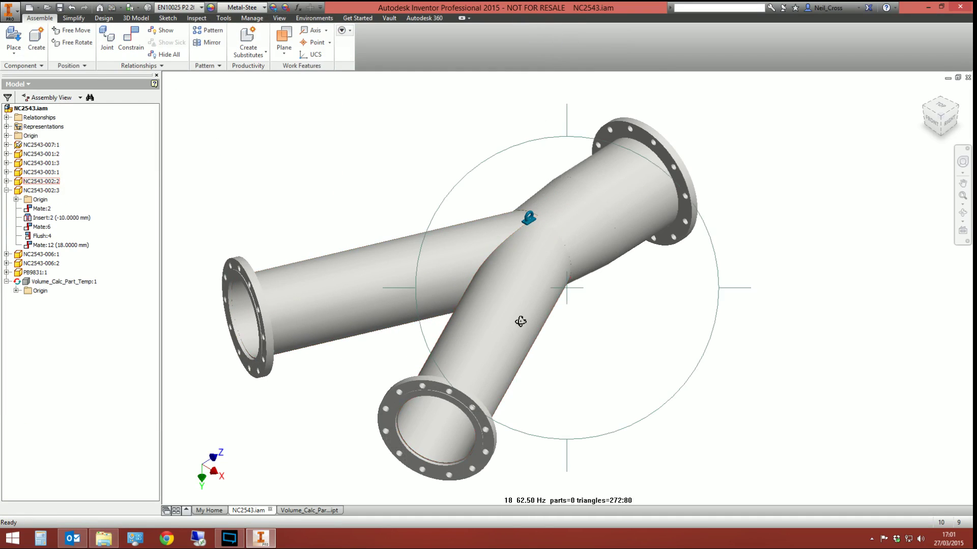
pyautogui.moveTo(520, 321); pyautogui.dragTo(305, 300)
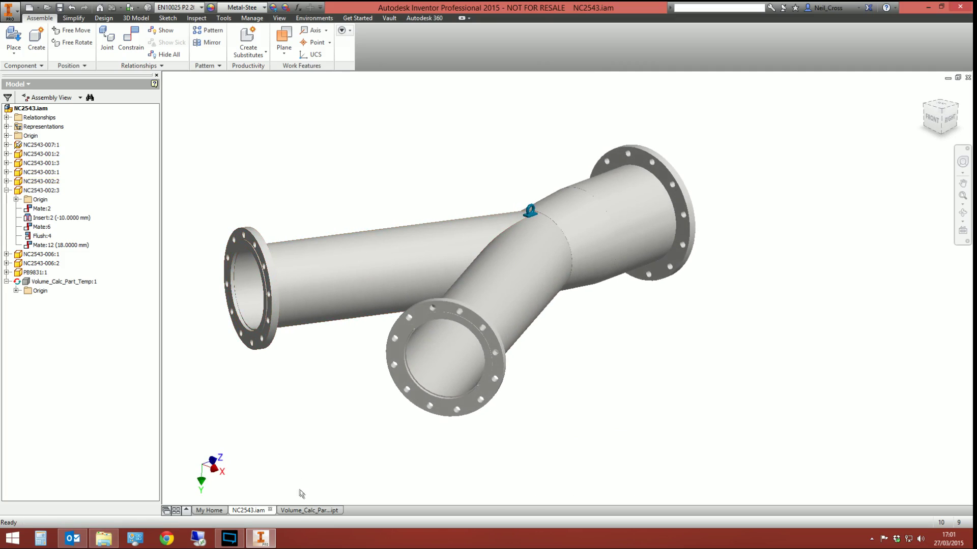
pyautogui.click(310, 510)
# Step: Recheck the cavity part's iProperties: mass now 138.992 kg, volume about 138991626 mm^3
pyautogui.press('F4')
pyautogui.moveTo(588, 367); pyautogui.dragTo(537, 367)
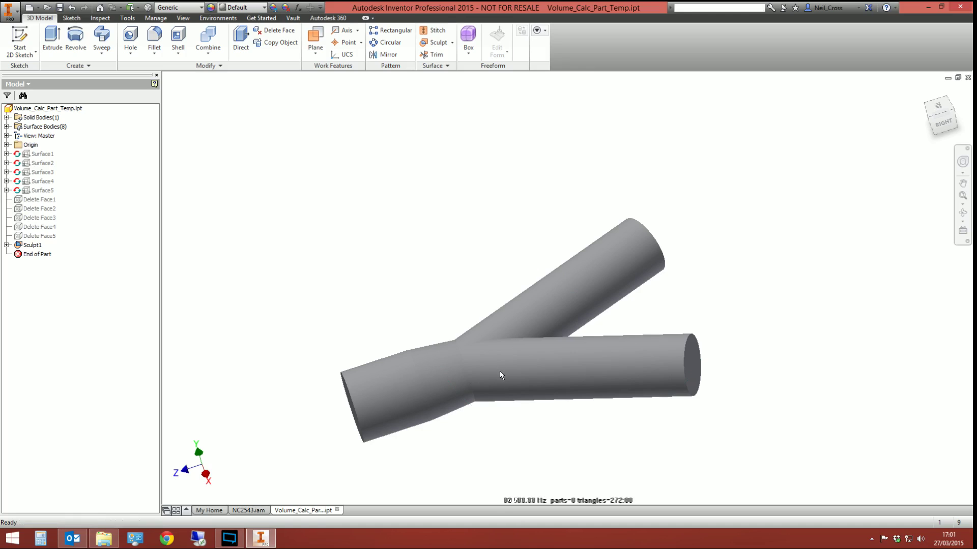
pyautogui.rightClick(76, 109)
pyautogui.click(104, 209)
pyautogui.click(539, 126)
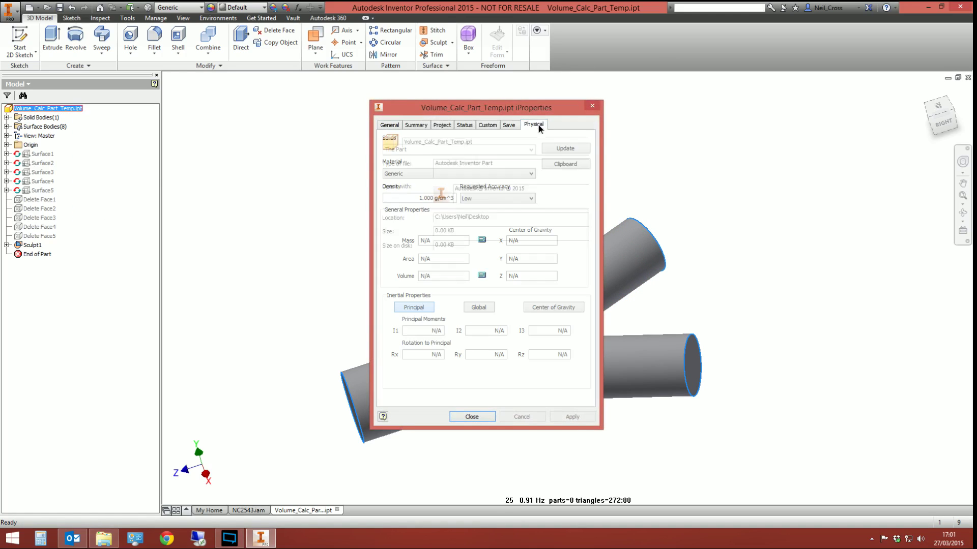
pyautogui.moveTo(422, 276); pyautogui.dragTo(443, 294)
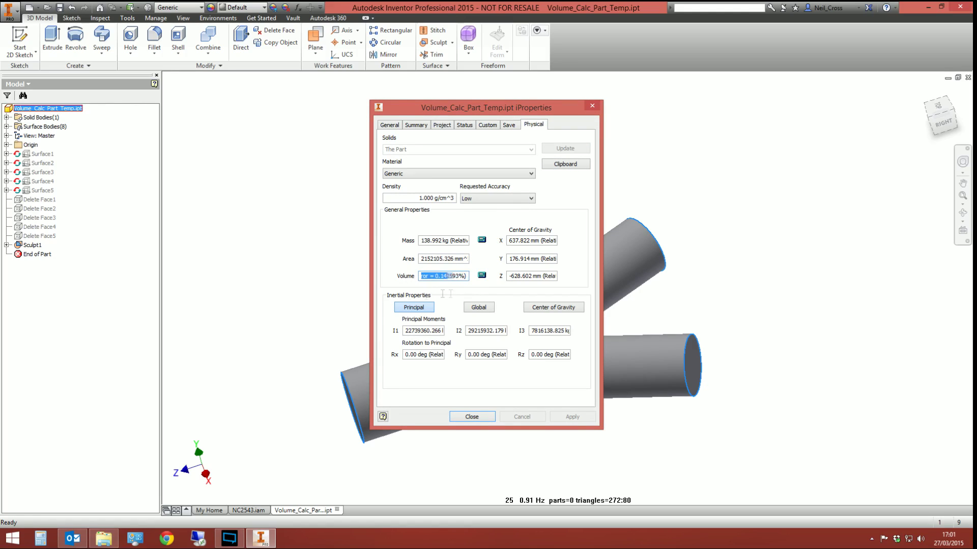
pyautogui.click(592, 105)
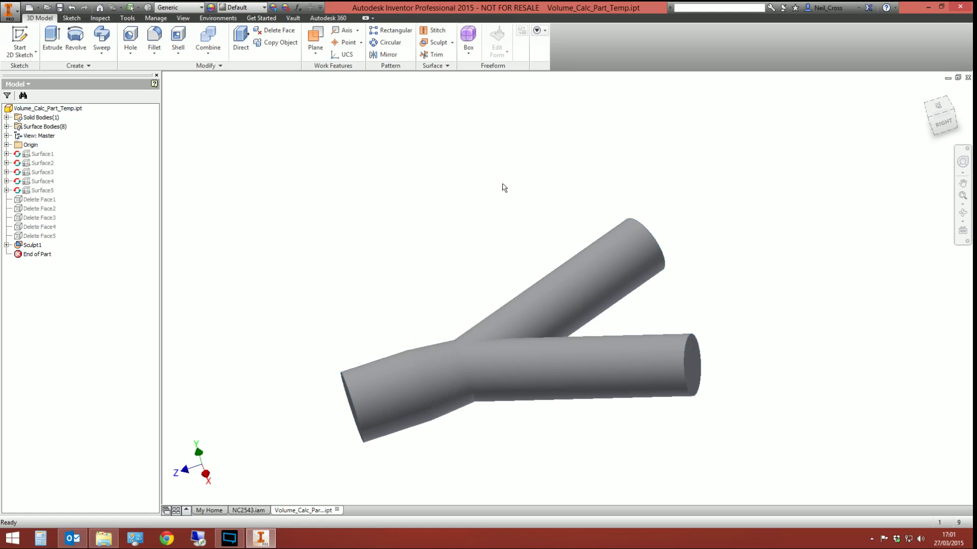
# Step: Open the NC2543 Bill of Materials and view its Structured list of six items
pyautogui.click(248, 510)
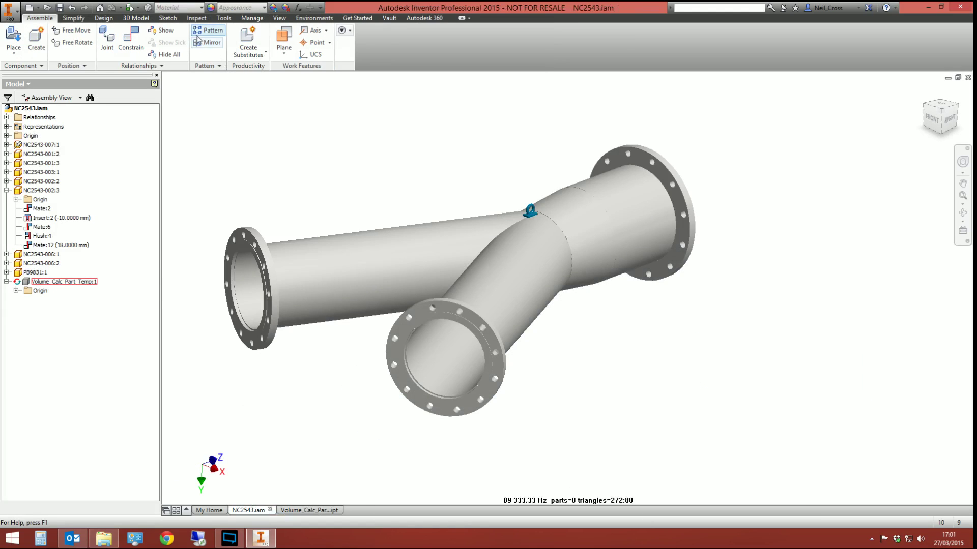
pyautogui.click(252, 17)
pyautogui.click(98, 48)
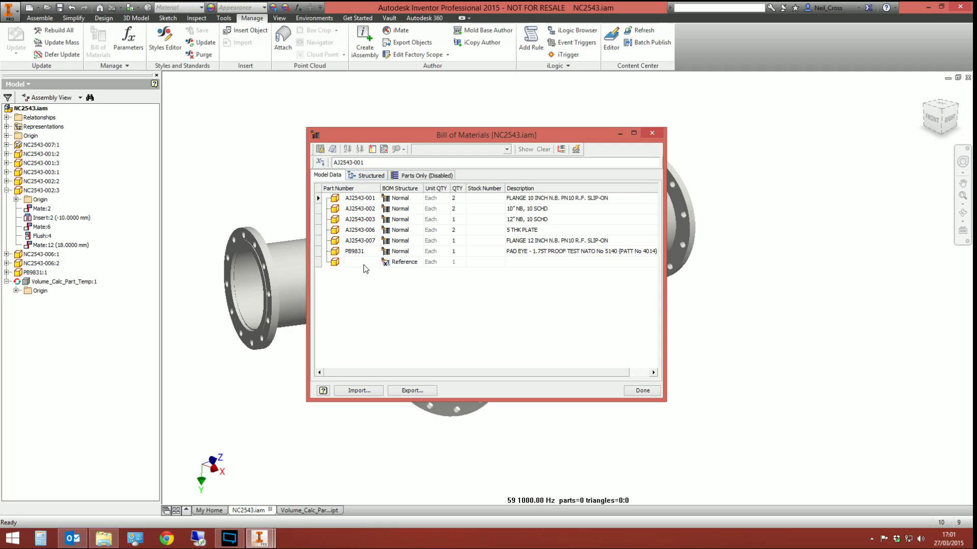
pyautogui.click(351, 176)
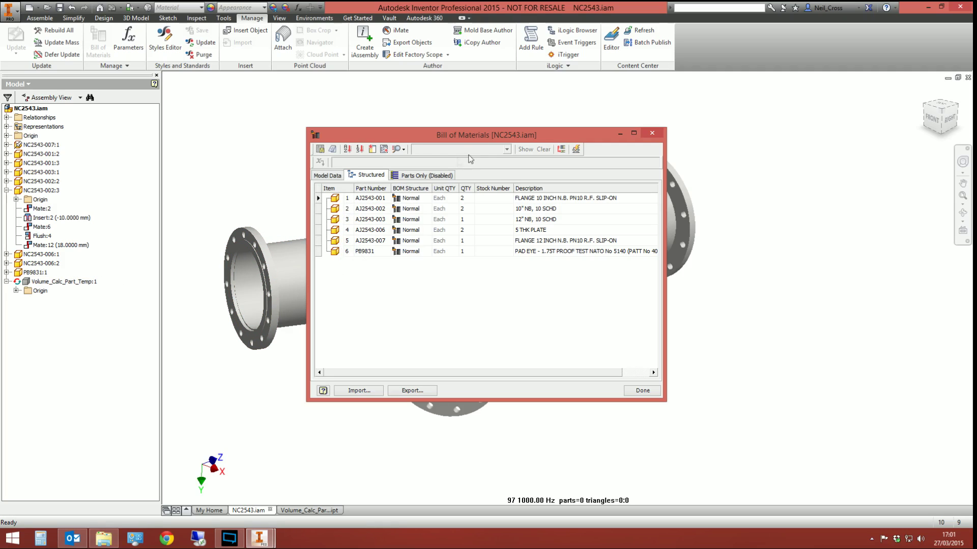
pyautogui.press('Escape')
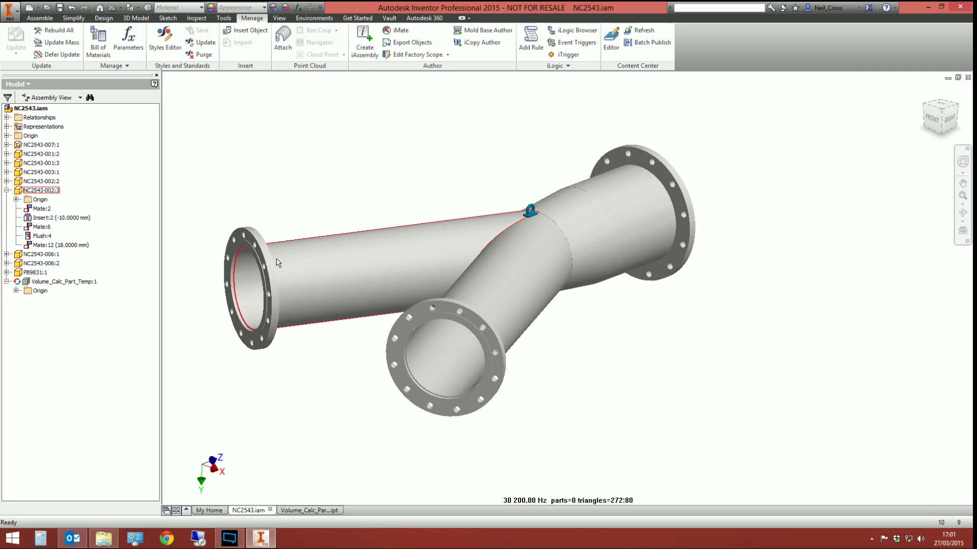